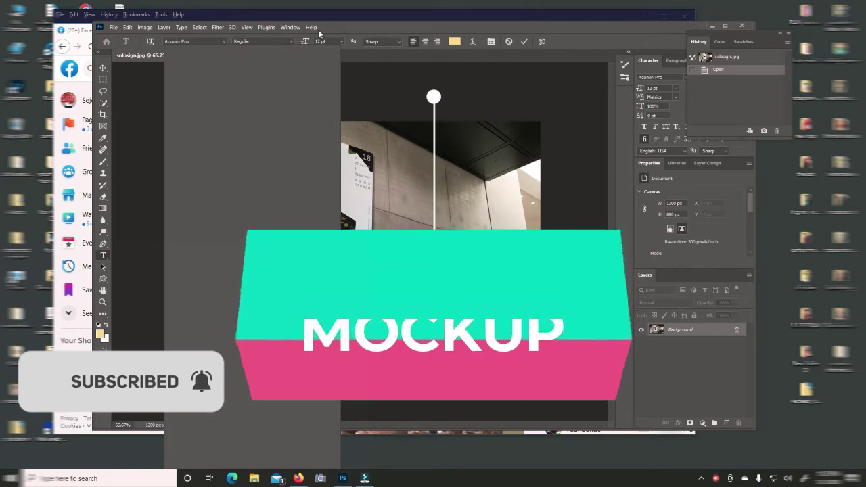
# - Type the two-line caption 'Creating a photo frame mockup with Adobe Photoshop' in Acumin Pro and commit it
pyautogui.click(224, 41)
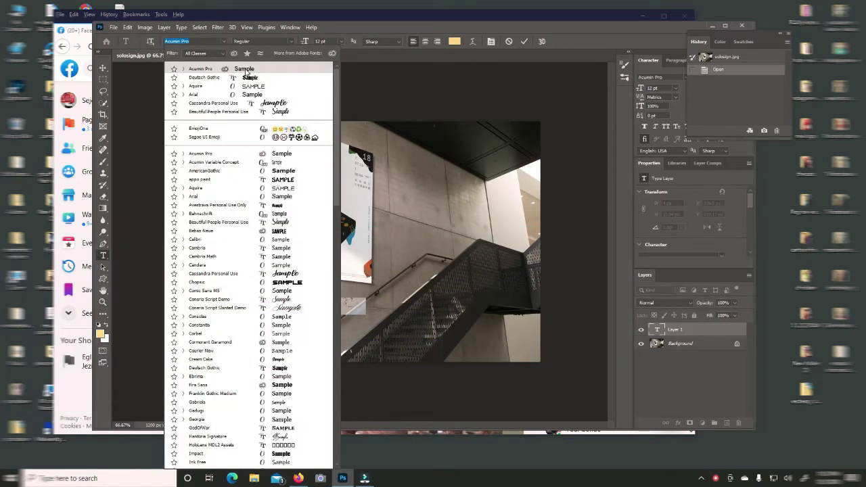
pyautogui.click(245, 70)
pyautogui.press('Return')
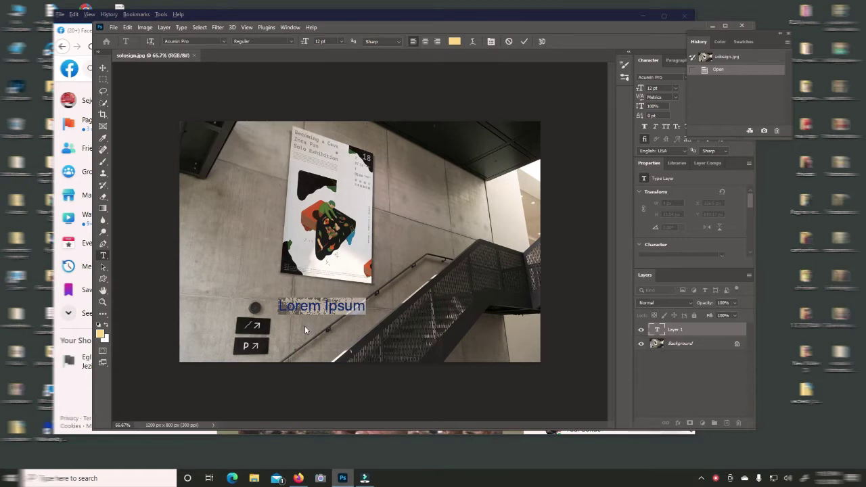
pyautogui.hotkey('ctrl', 'h')
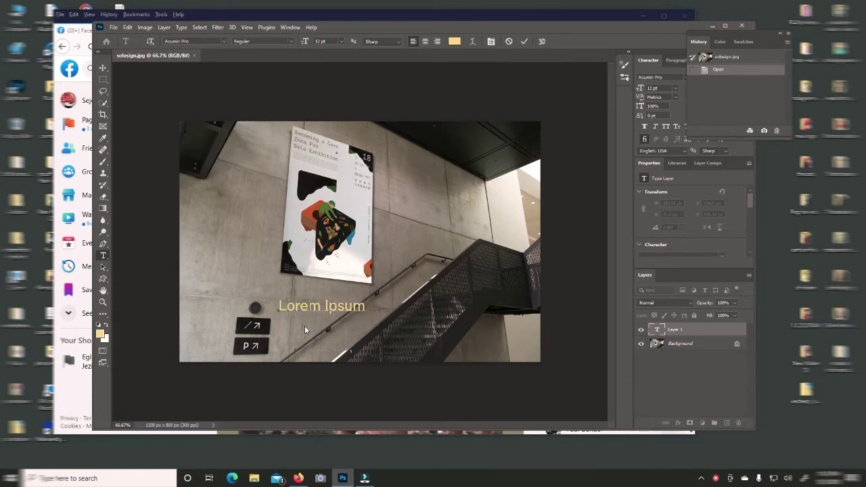
pyautogui.write('Creating')
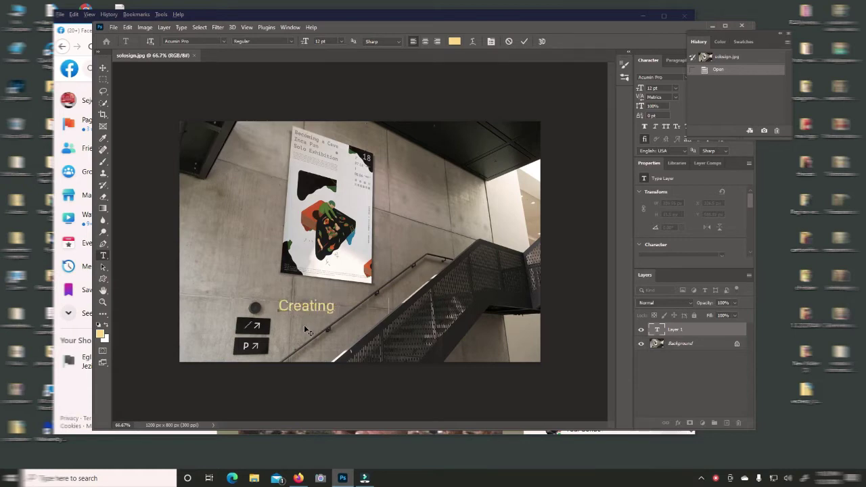
pyautogui.write(' a photo ')
pyautogui.write('        up')
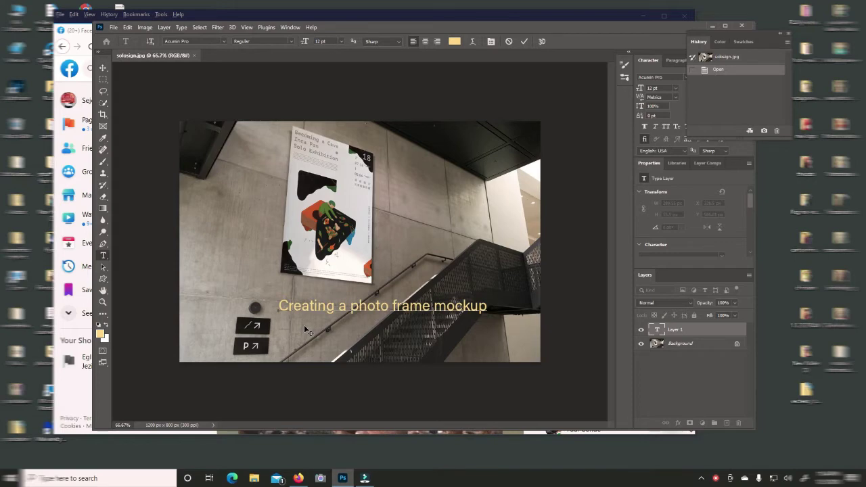
pyautogui.write('with Adobe Photo')
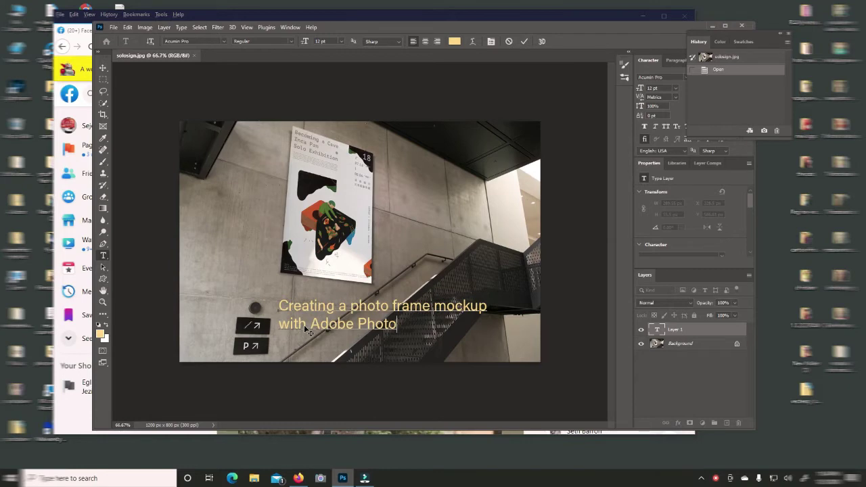
pyautogui.write('shop')
pyautogui.hotkey('ctrl', 'shift', 'Left')
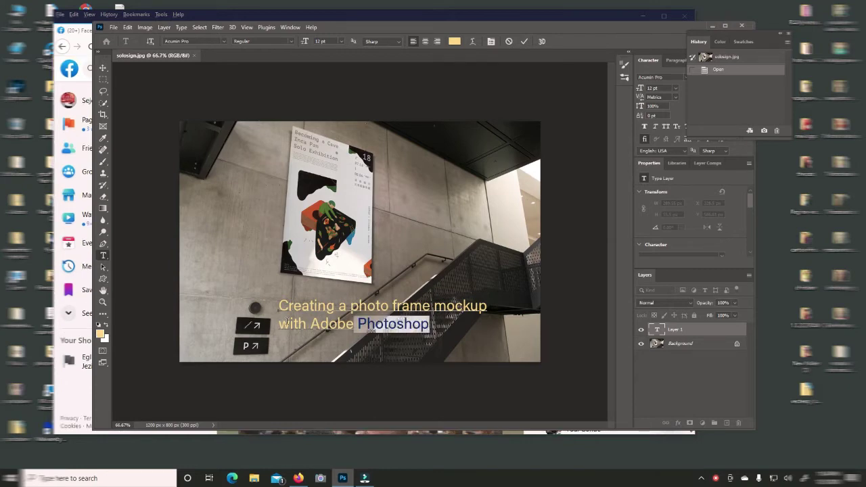
pyautogui.hotkey('ctrl', 'shift', 'Left')
pyautogui.hotkey('ctrl', 'a')
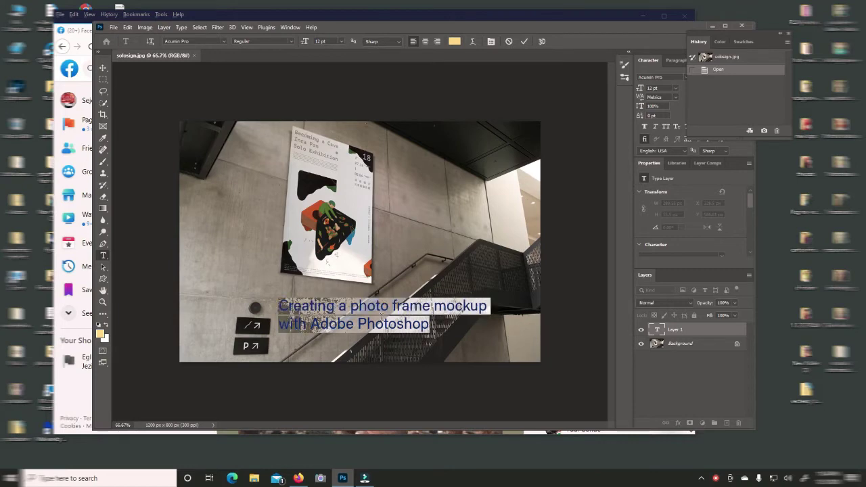
pyautogui.click(666, 329)
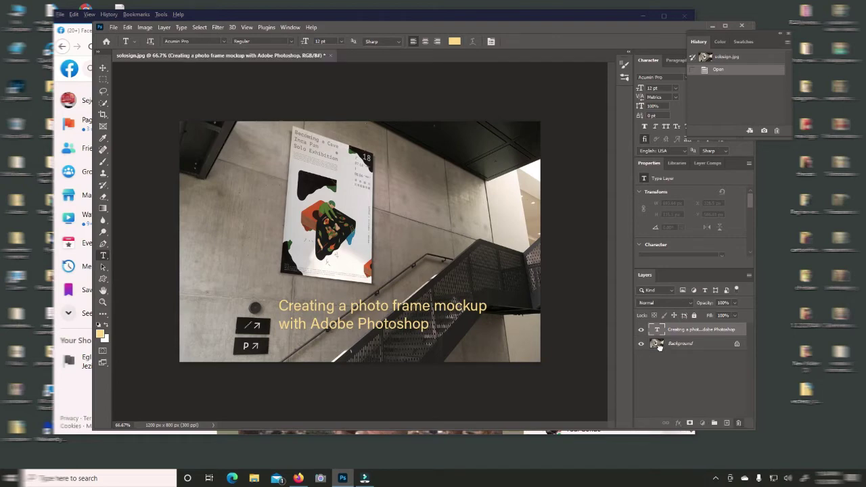
# - Delete the caption type layer and zoom the view to 200% on the poster
pyautogui.moveTo(678, 330); pyautogui.dragTo(389, 342)
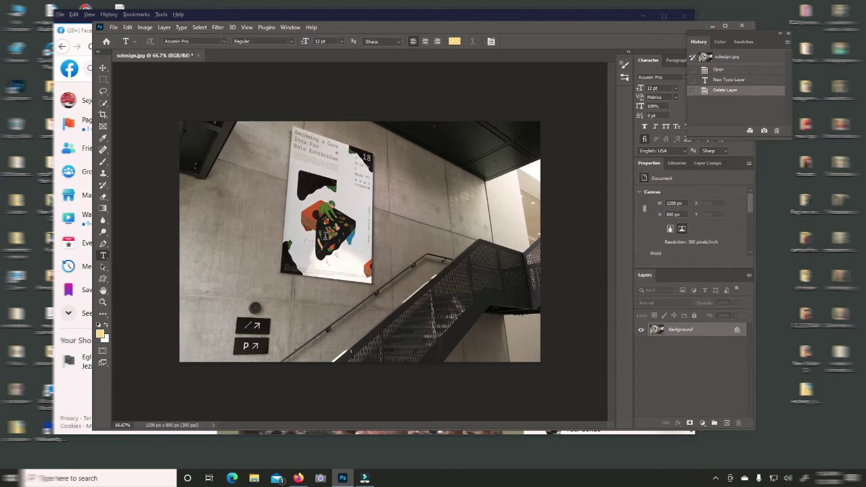
pyautogui.click(103, 302)
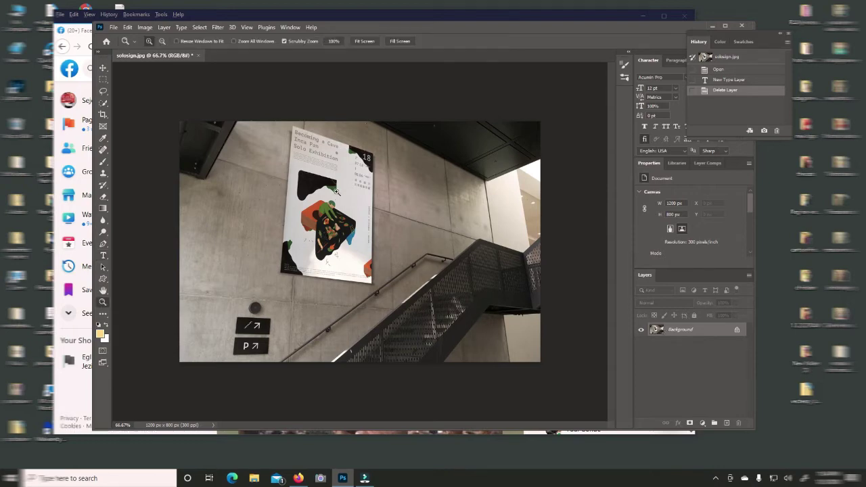
pyautogui.click(336, 192)
pyautogui.click(321, 122)
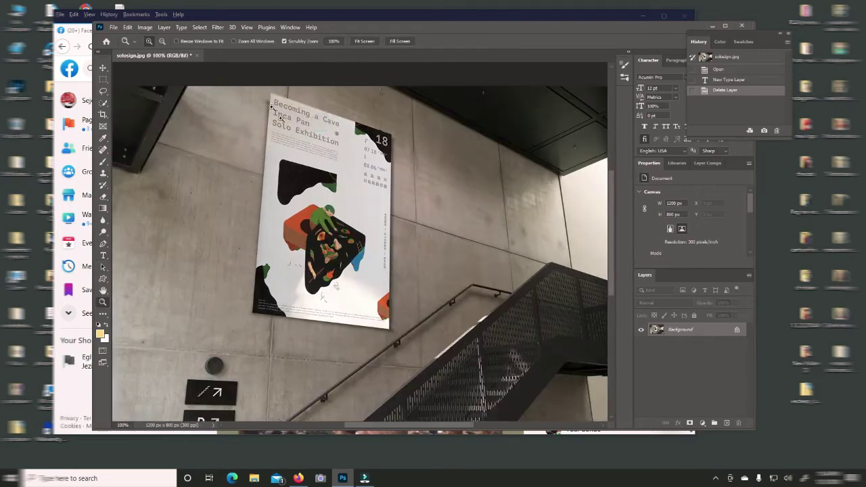
pyautogui.moveTo(609, 183); pyautogui.dragTo(609, 167)
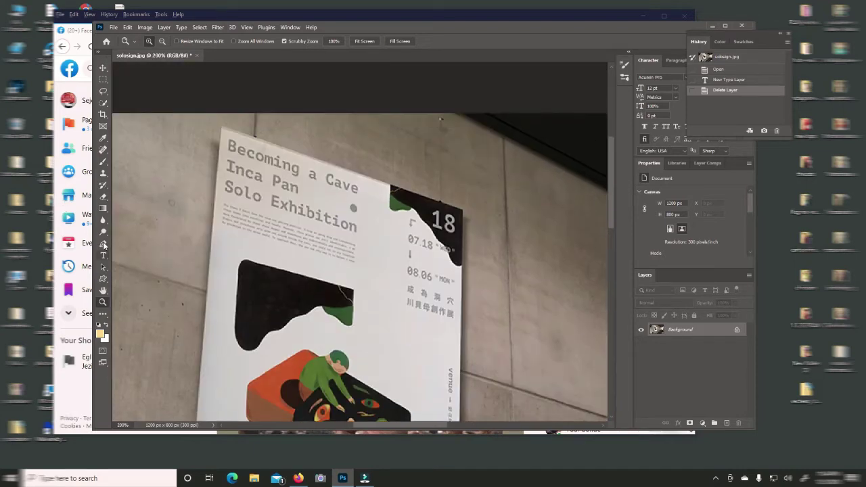
# - Start a Pen path at the poster's top-left and top-right corners
pyautogui.press('p')
pyautogui.click(220, 126)
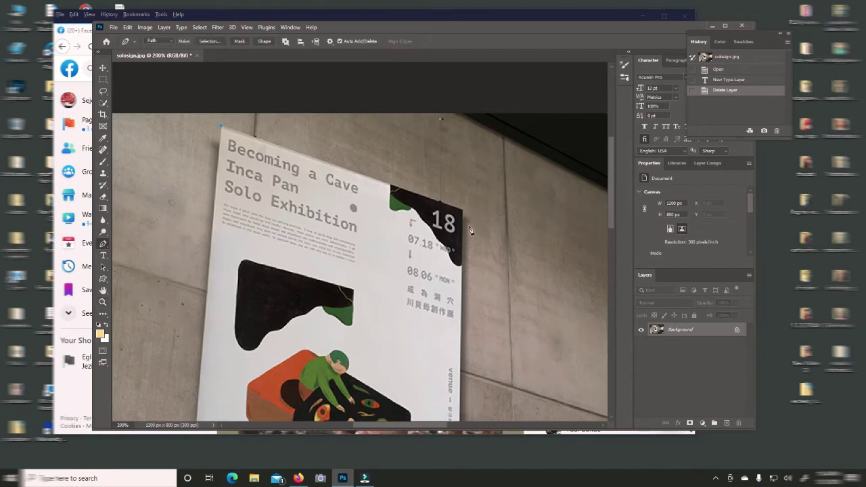
pyautogui.click(463, 211)
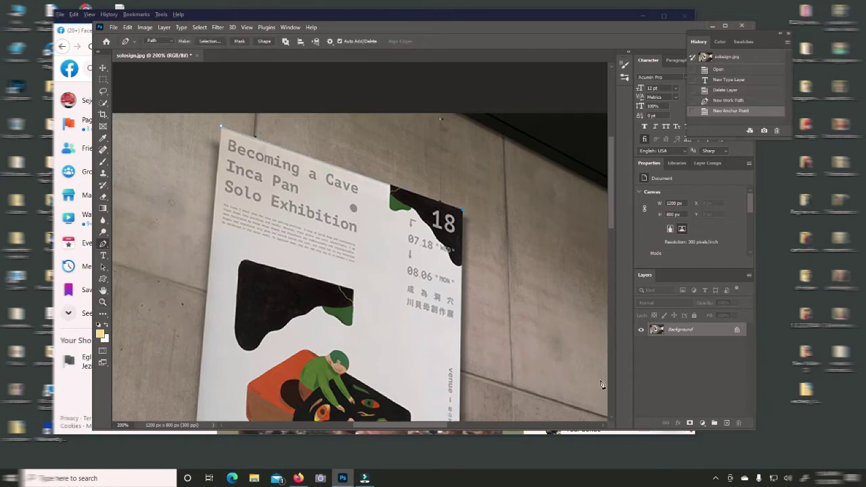
pyautogui.scroll(-1, 609, 415)
pyautogui.scroll(-1, 610, 417)
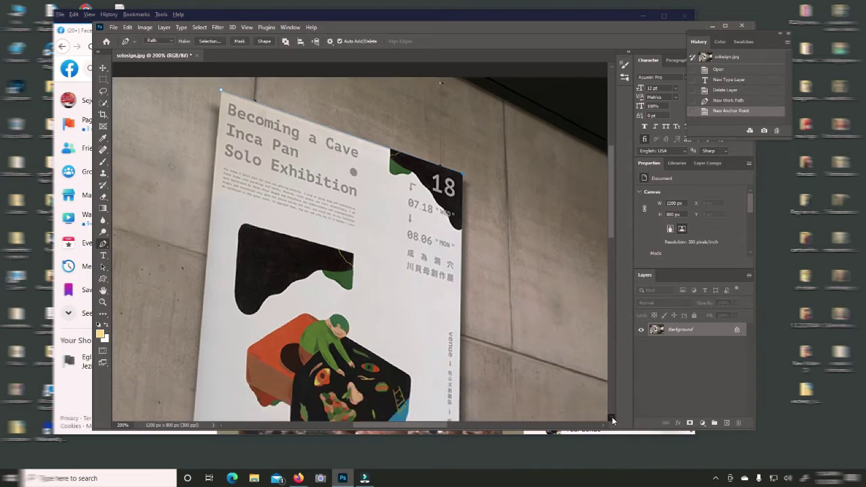
pyautogui.scroll(-4, 612, 420)
pyautogui.scroll(-2, 612, 420)
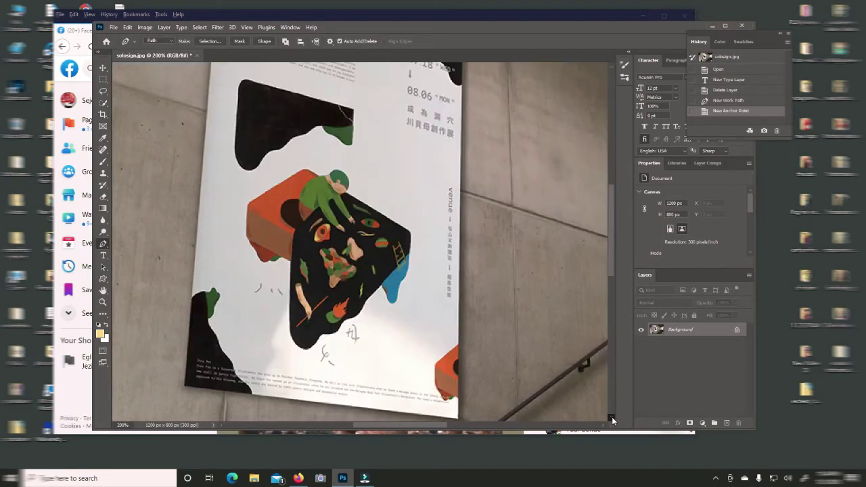
pyautogui.scroll(-1, 612, 421)
pyautogui.scroll(-1, 612, 420)
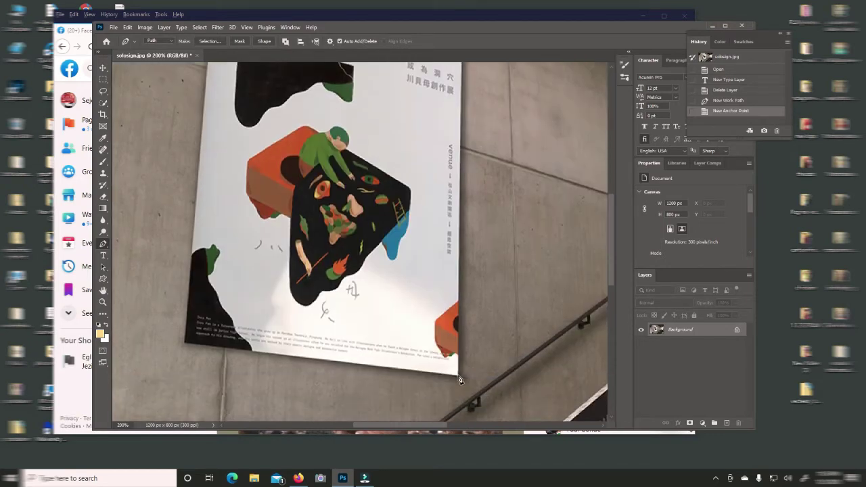
# - Add the bottom-right and bottom-left corners and close the path at the starting point
pyautogui.click(458, 375)
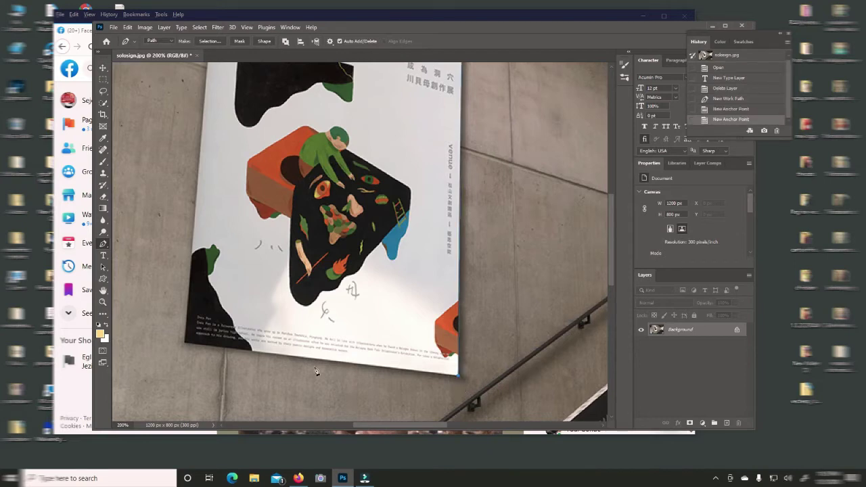
pyautogui.click(185, 347)
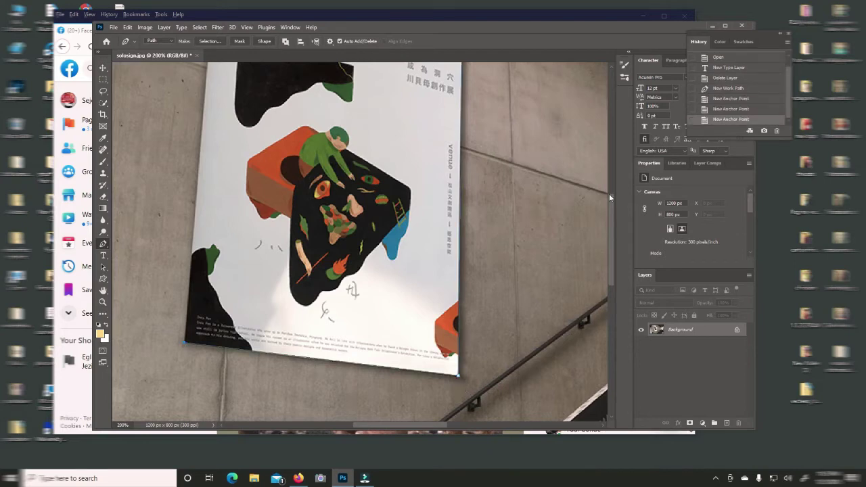
pyautogui.moveTo(609, 194); pyautogui.dragTo(610, 125)
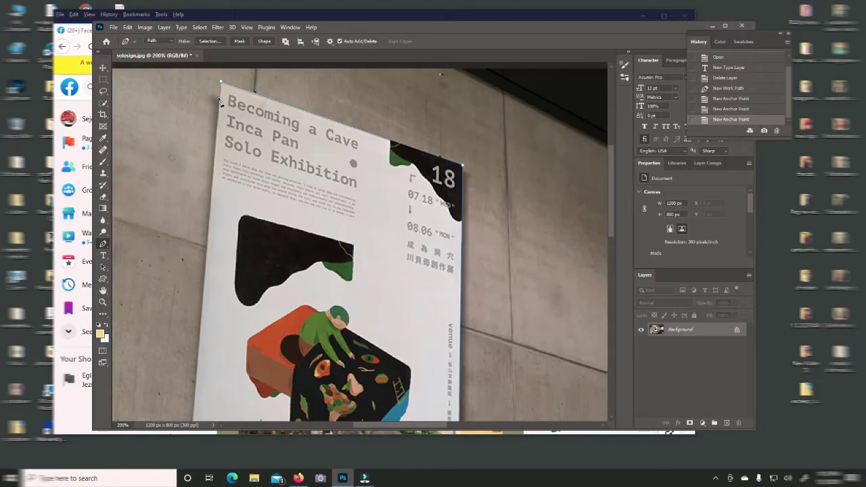
pyautogui.scroll(1, 395, 249)
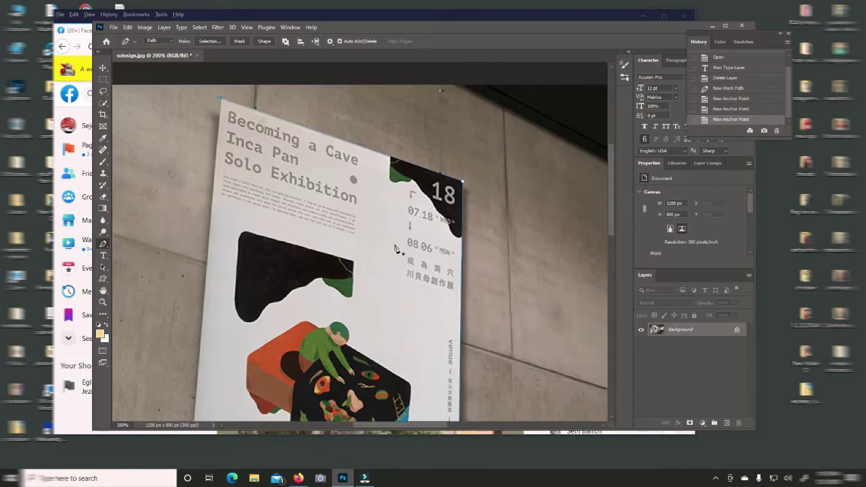
pyautogui.click(221, 98)
# - Turn the closed path into a selection with a 0 px feather radius
pyautogui.rightClick(409, 229)
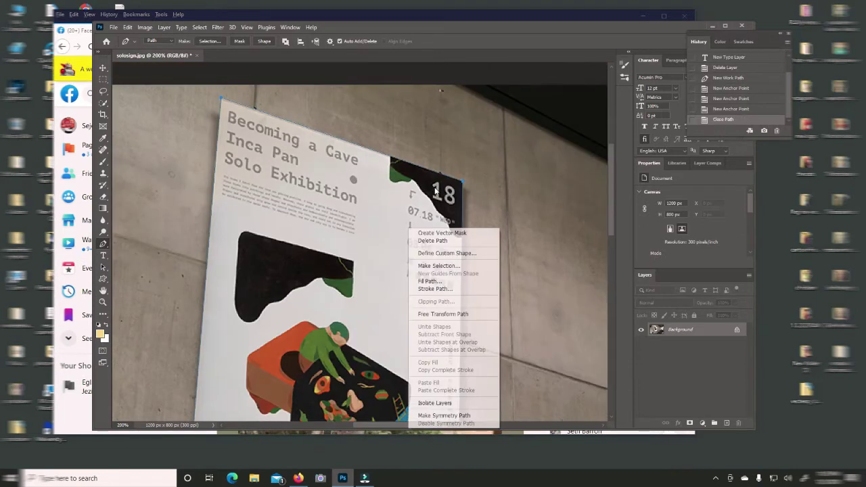
pyautogui.click(439, 265)
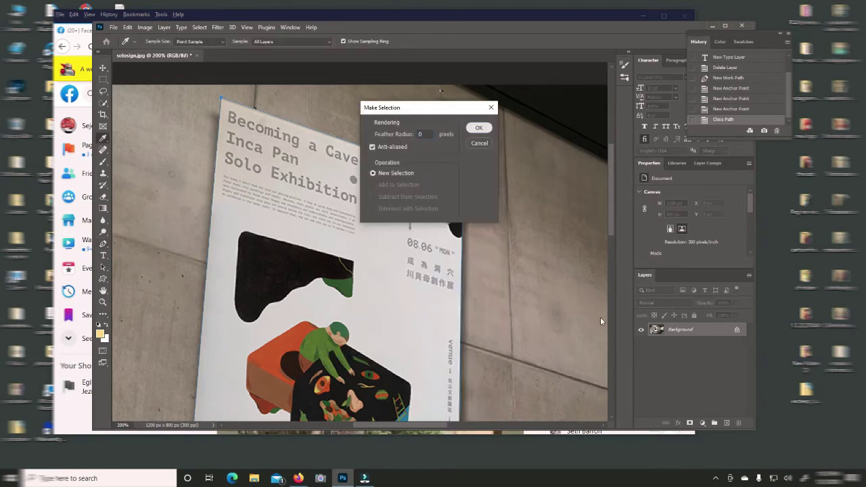
pyautogui.press('Return')
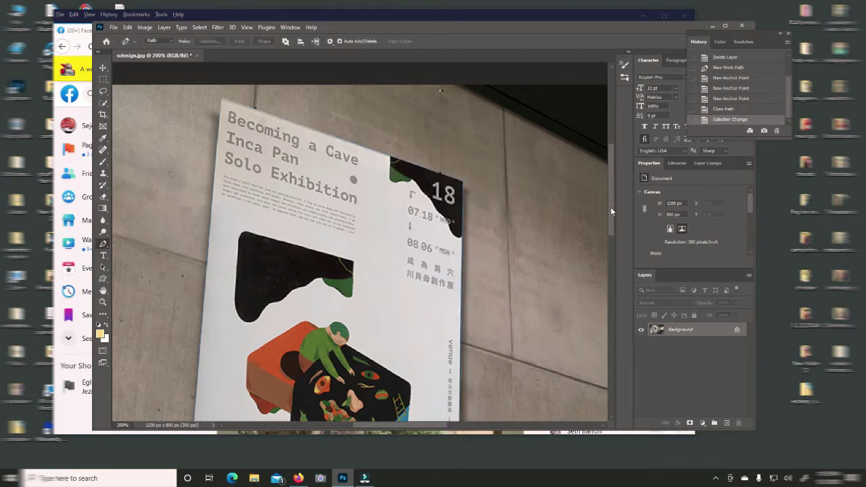
pyautogui.moveTo(610, 210)
pyautogui.mouseDown()
pyautogui.moveTo(611, 243)
pyautogui.moveTo(611, 224)
pyautogui.mouseUp()
pyautogui.scroll(3, 513, 217)
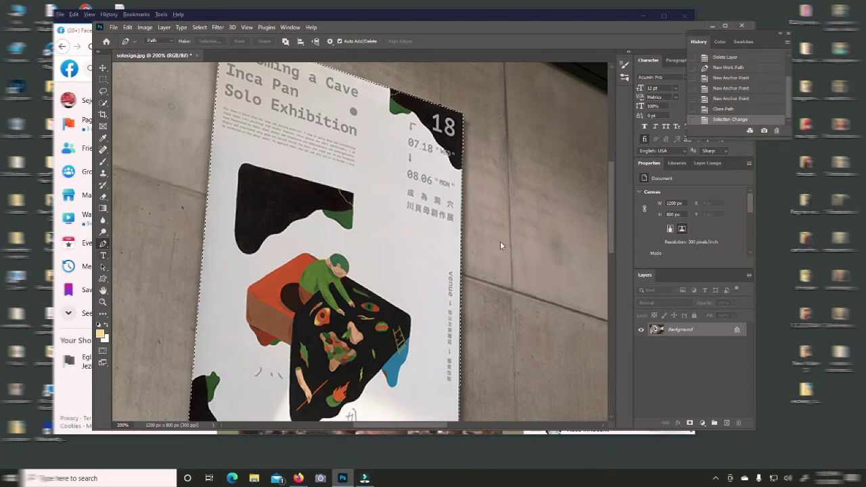
# - Add a 'ctrl +J' type layer on the wall beside the poster
pyautogui.press('t')
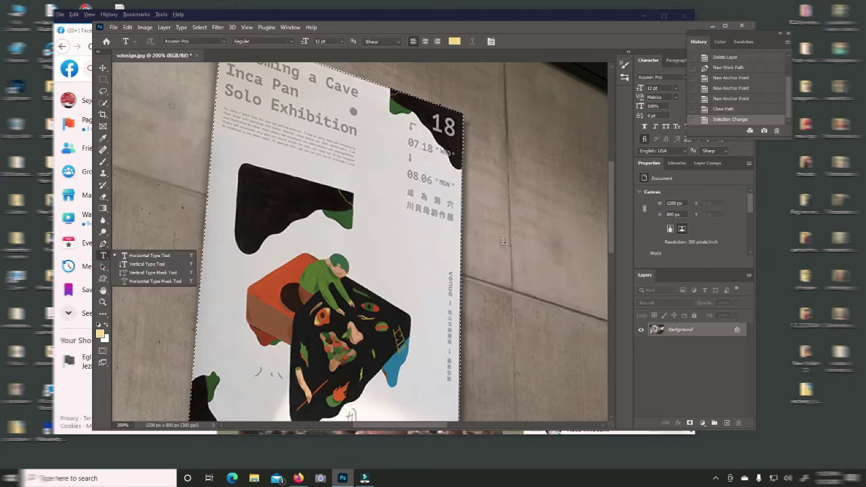
pyautogui.click(503, 240)
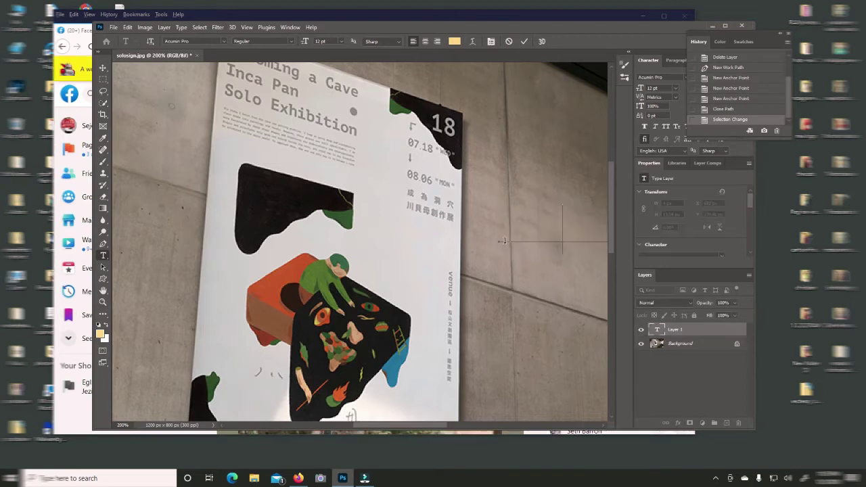
pyautogui.write('ctrl')
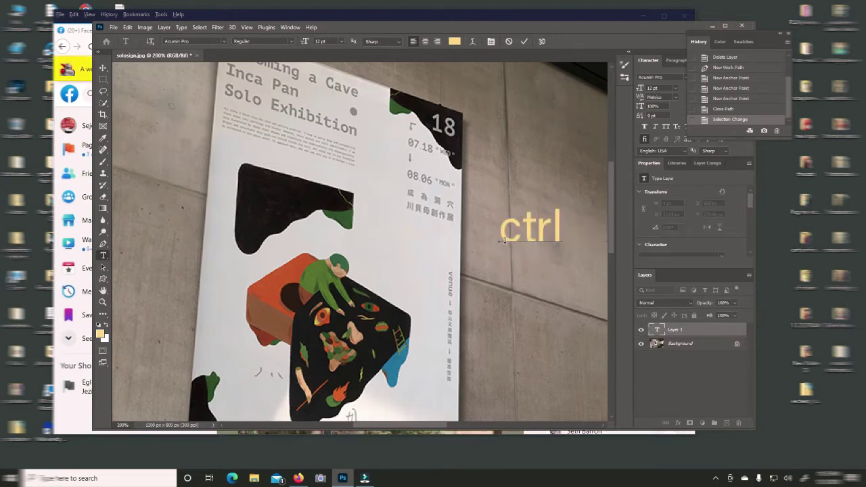
pyautogui.write(' +')
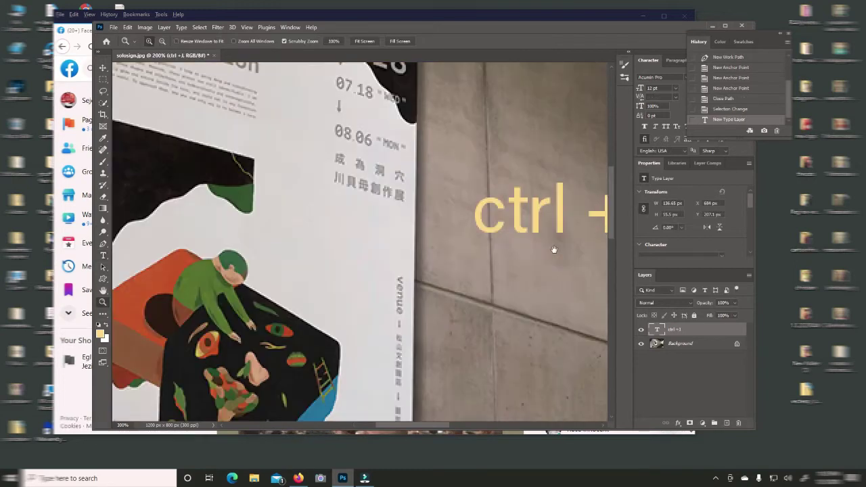
pyautogui.click(552, 261)
pyautogui.scroll(-1, 555, 250)
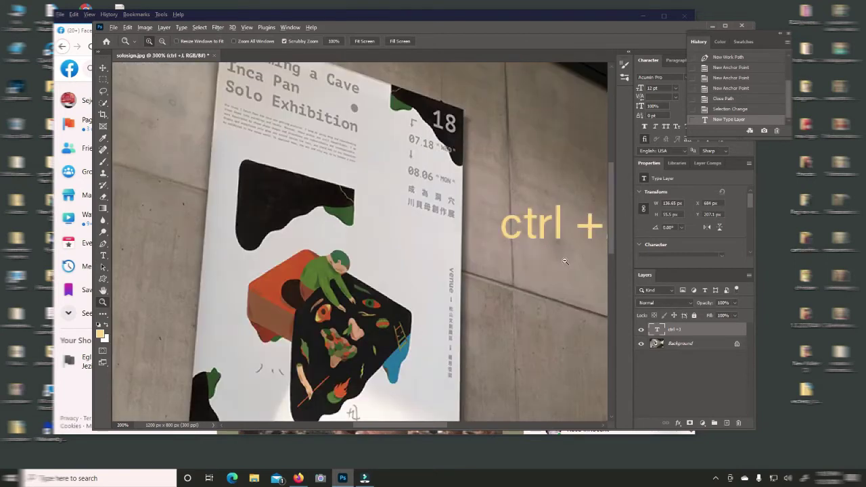
pyautogui.scroll(-2, 413, 197)
pyautogui.scroll(1, 413, 197)
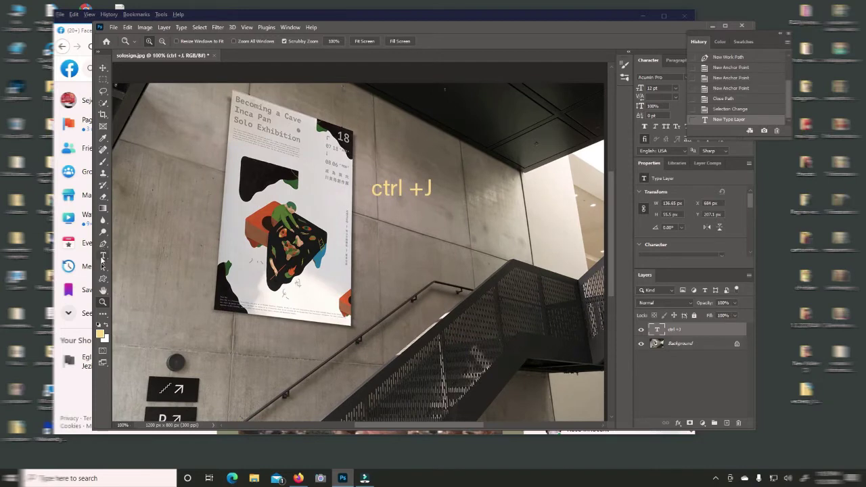
# - Select the 'ctrl +J' caption text with the Type tool for editing
pyautogui.click(103, 256)
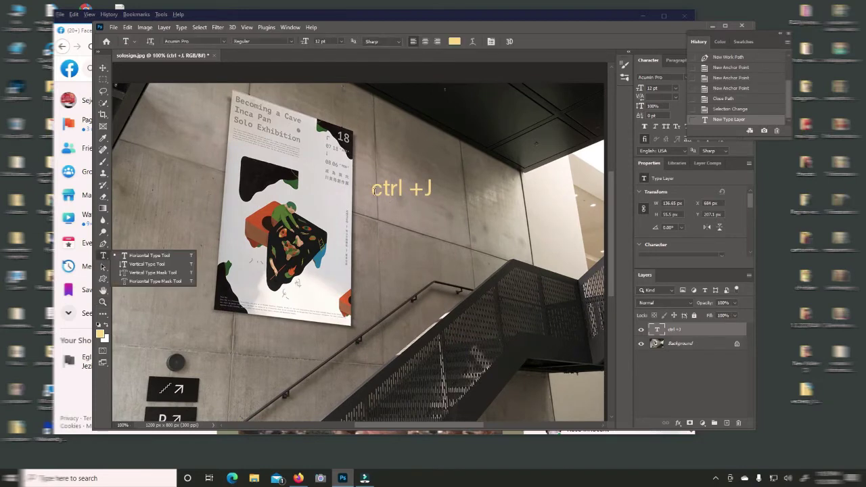
pyautogui.moveTo(452, 188); pyautogui.dragTo(371, 189)
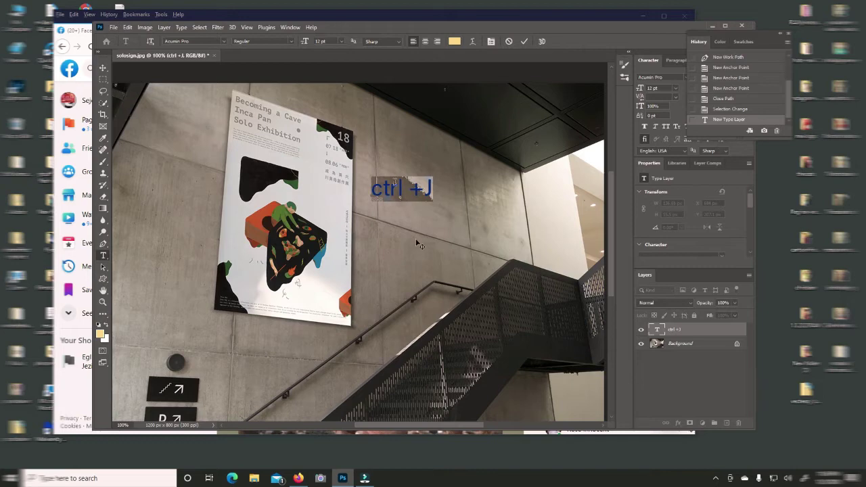
pyautogui.write('c')
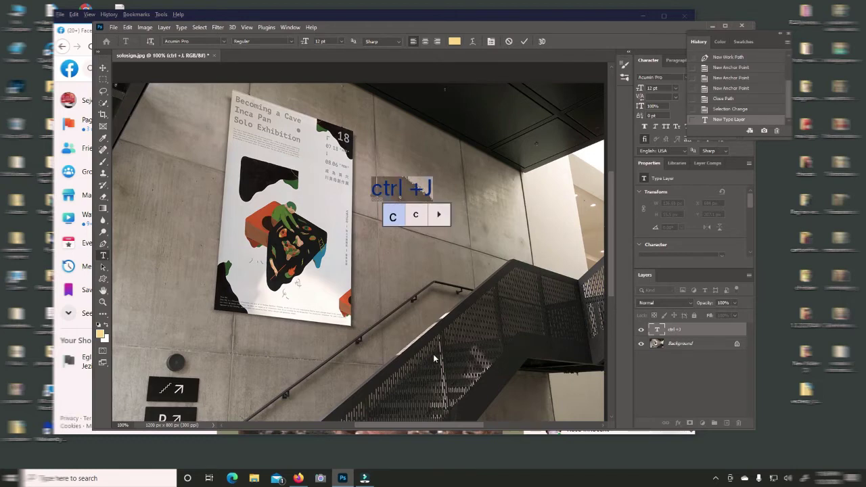
pyautogui.press('Escape')
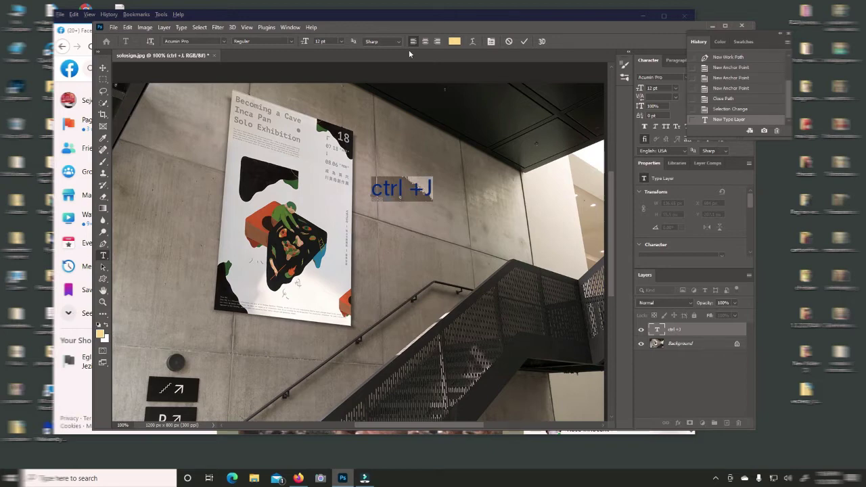
pyautogui.moveTo(399, 24); pyautogui.dragTo(384, 19)
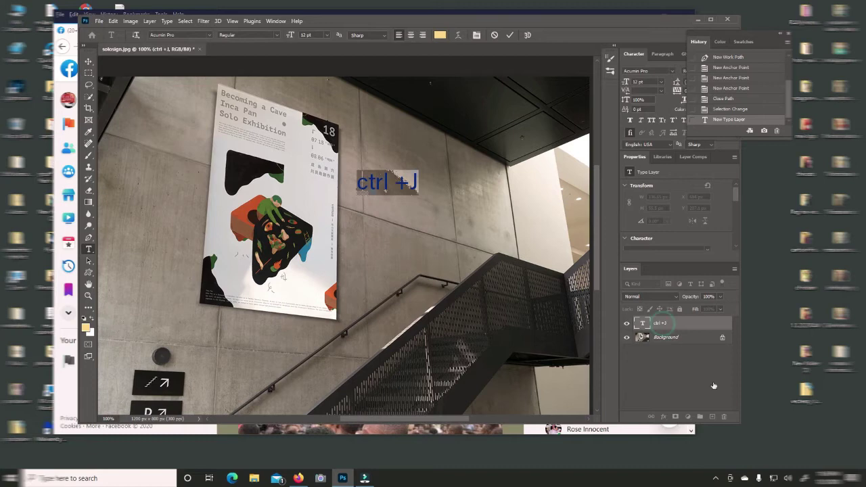
# - Delete the ctrl +J caption layer, reselect the poster area and copy it to Layer 1
pyautogui.click(724, 418)
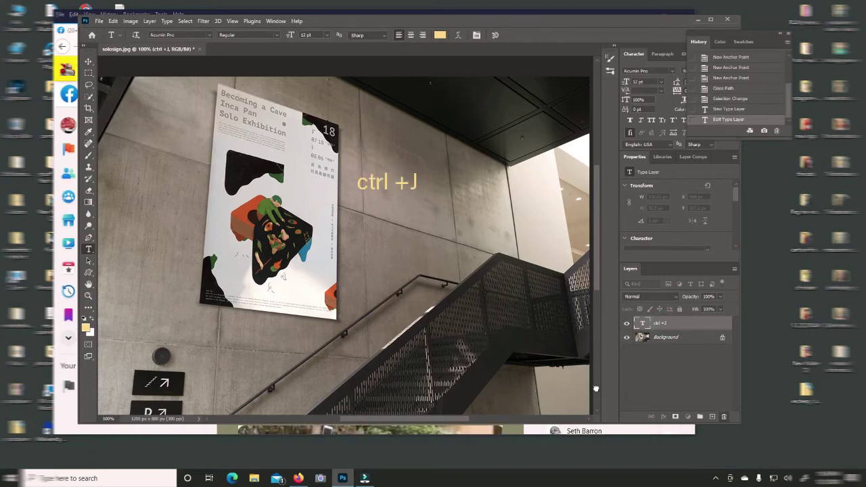
pyautogui.press('Delete')
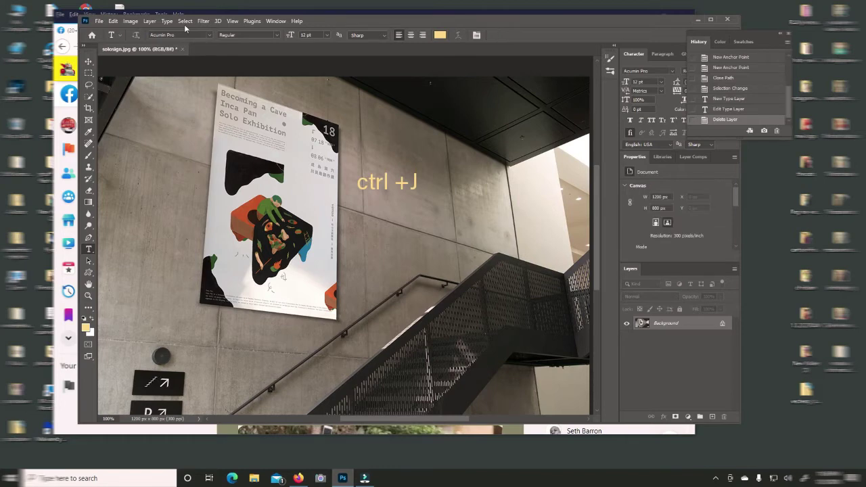
pyautogui.click(185, 21)
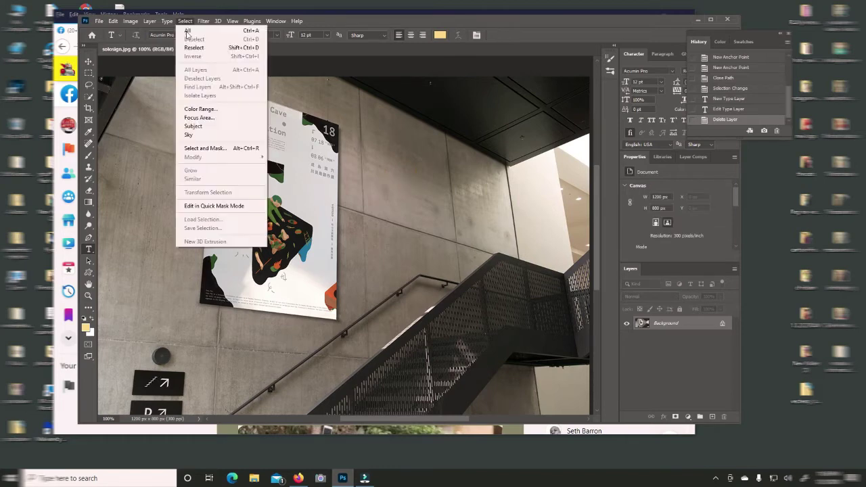
pyautogui.click(194, 48)
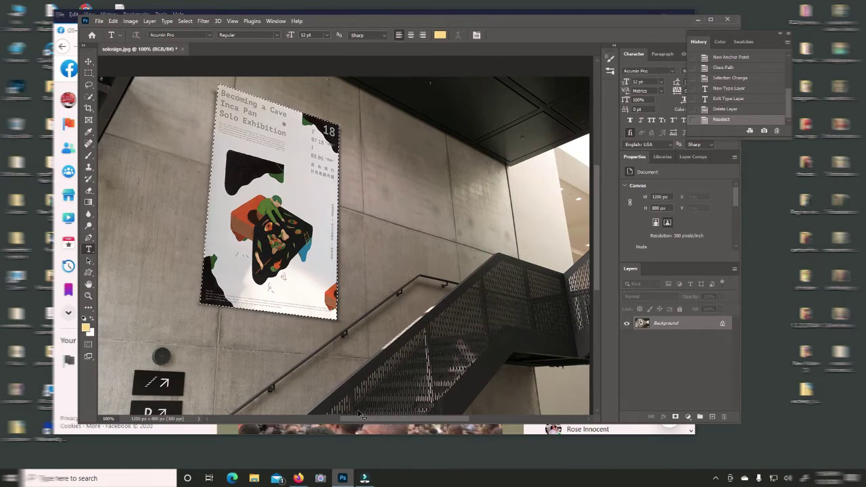
pyautogui.hotkey('ctrl', 'j')
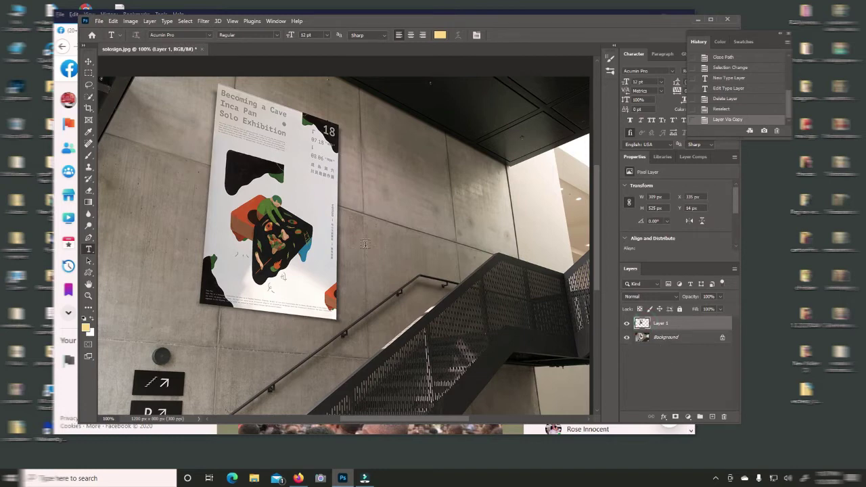
pyautogui.click(430, 259)
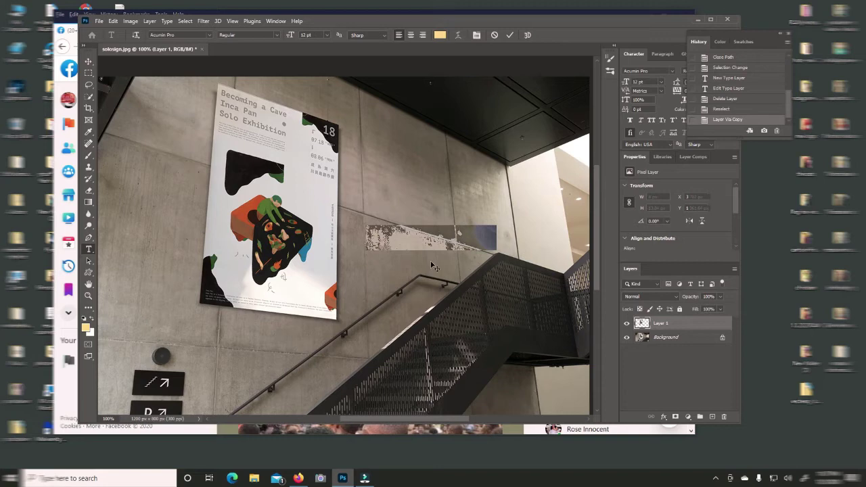
pyautogui.write('Inca Pan Solo')
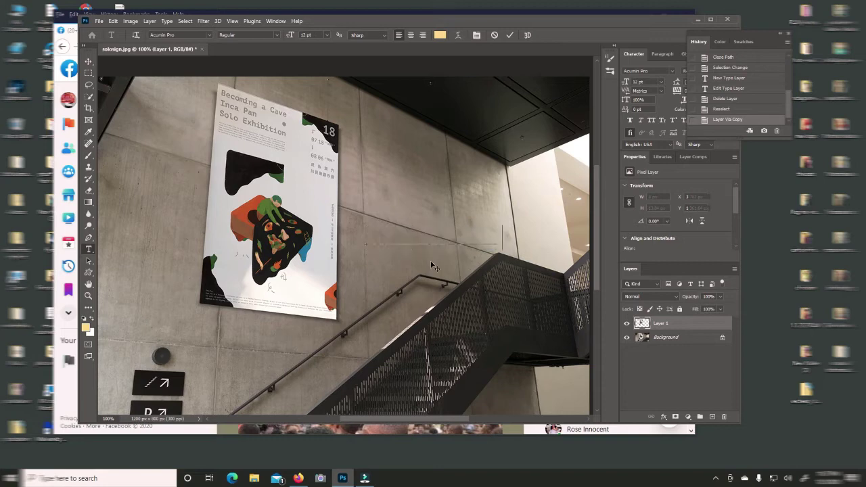
pyautogui.write(' Show')
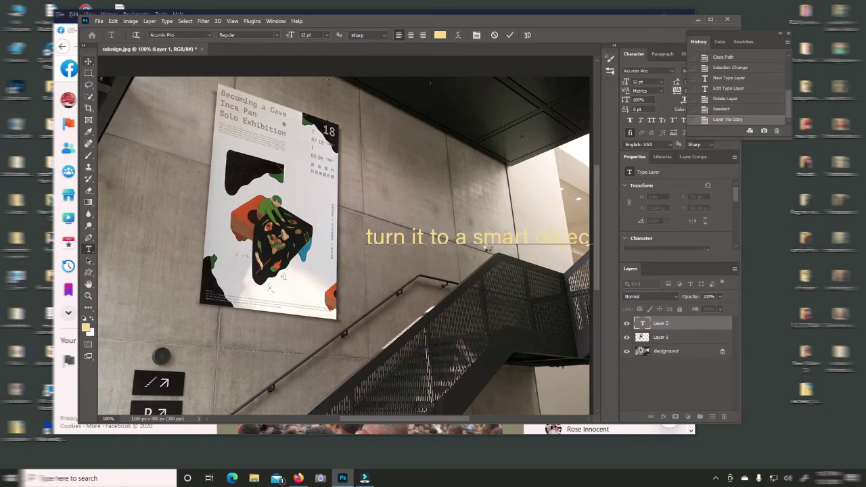
pyautogui.hotkey('ctrl', 'Return')
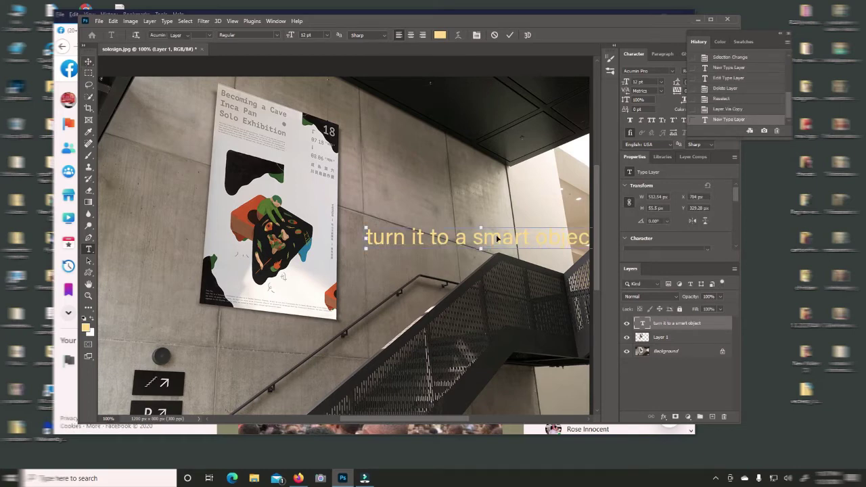
pyautogui.hotkey('ctrl', 'Return')
pyautogui.moveTo(497, 238)
pyautogui.mouseDown()
pyautogui.moveTo(288, 224)
pyautogui.moveTo(305, 332)
pyautogui.mouseUp()
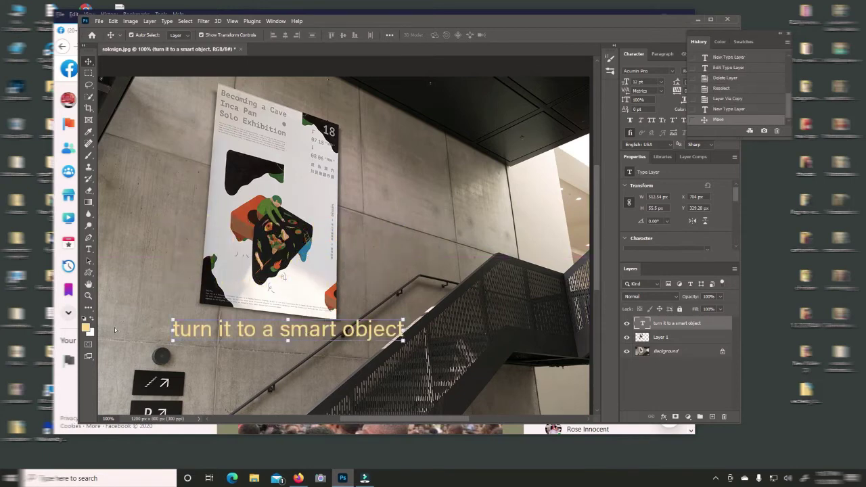
pyautogui.press('t')
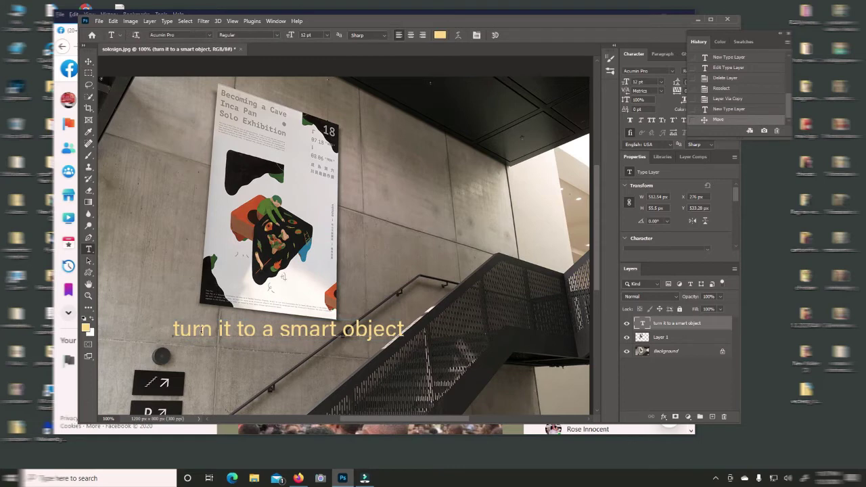
pyautogui.hotkey('ctrl', 'a')
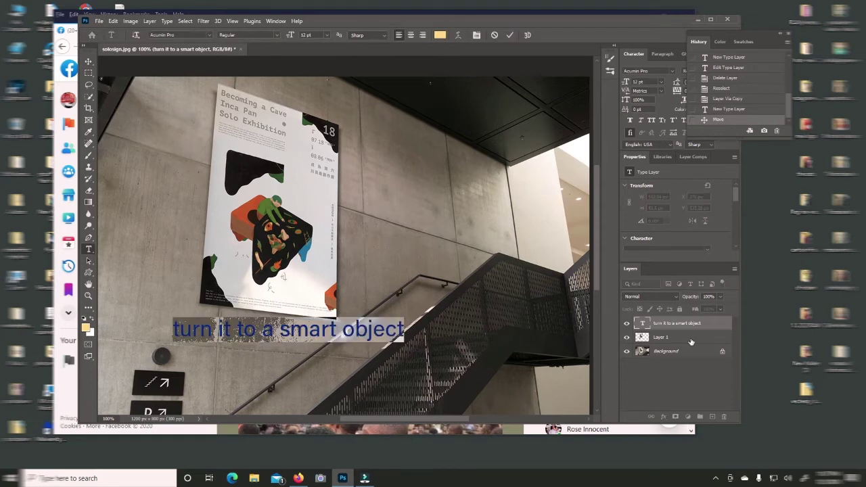
pyautogui.click(680, 326)
pyautogui.click(725, 417)
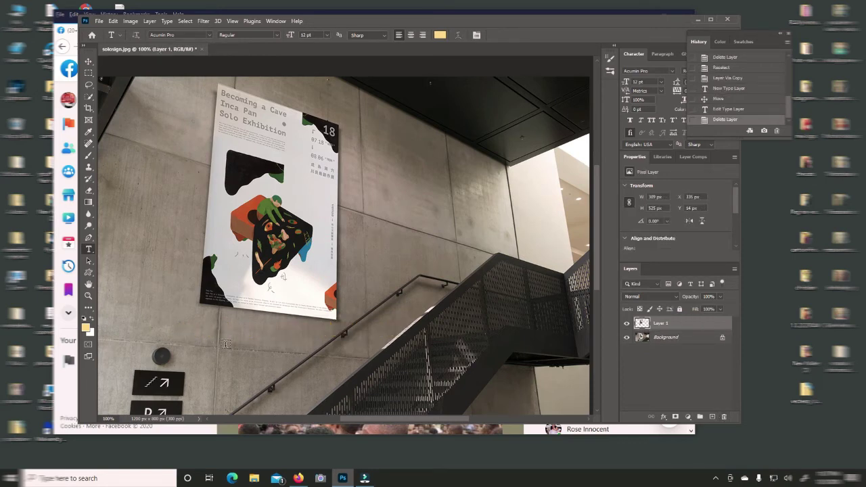
# - Convert Layer 1 to a smart object and open its contents as Layer 1.psb
pyautogui.rightClick(681, 325)
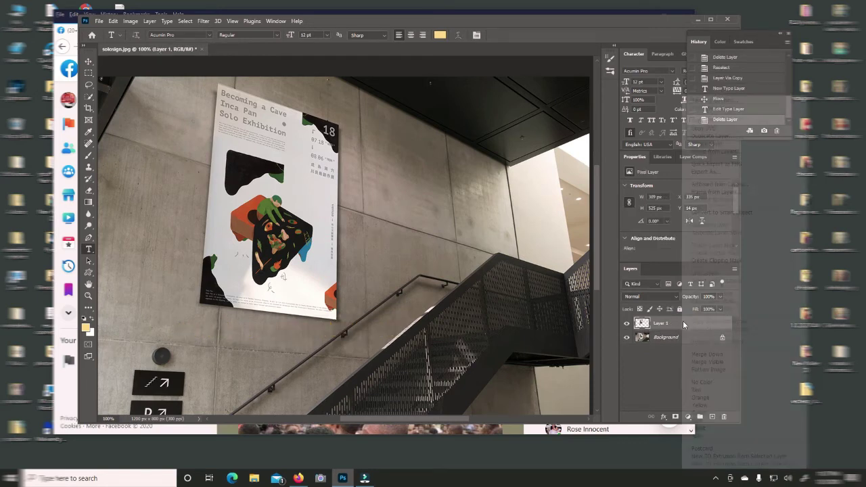
pyautogui.click(717, 211)
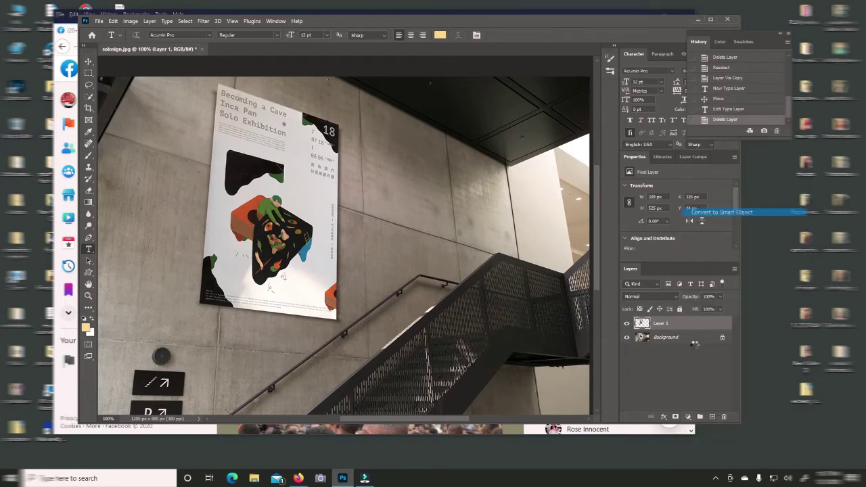
pyautogui.doubleClick(647, 325)
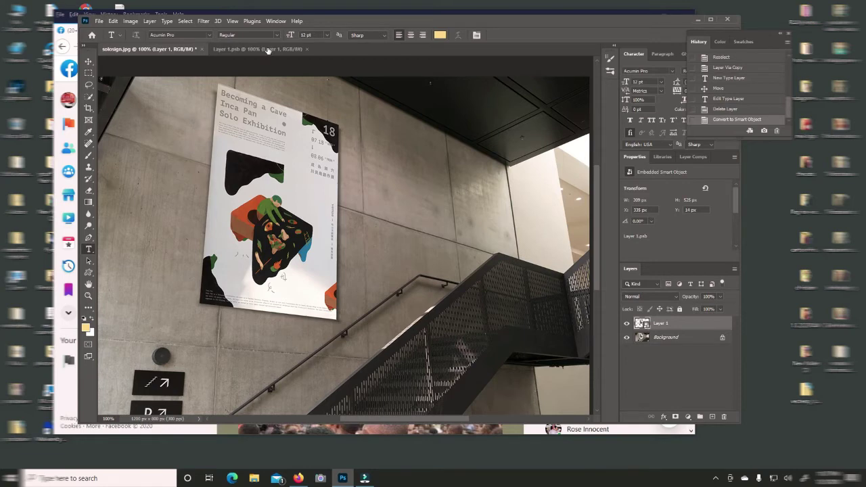
pyautogui.click(269, 50)
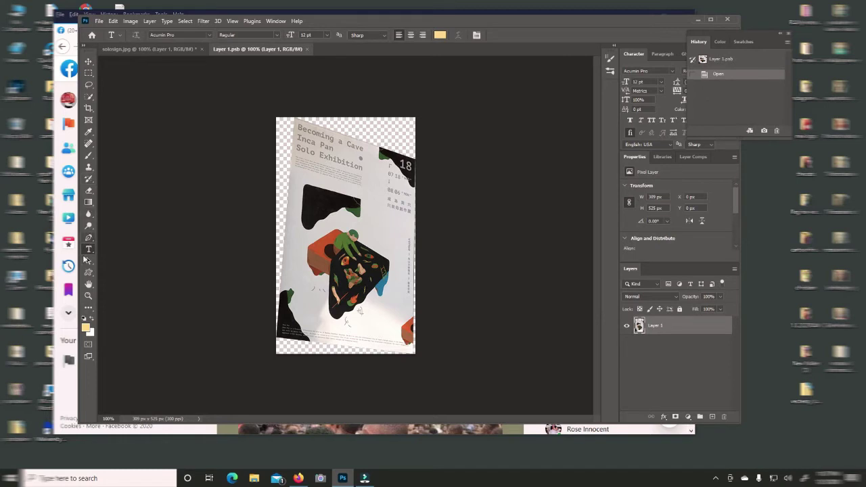
# - Crop-extend the Layer 1.psb canvas left, up and right, then add an empty Layer 2
pyautogui.press('v')
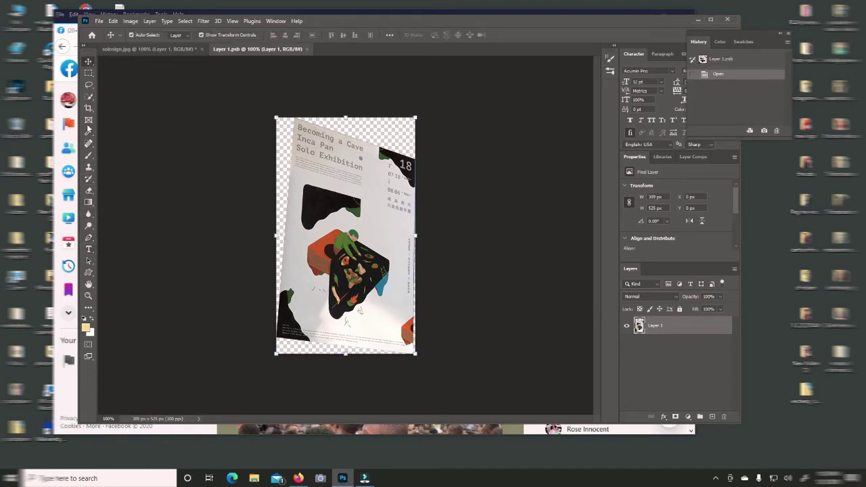
pyautogui.click(88, 108)
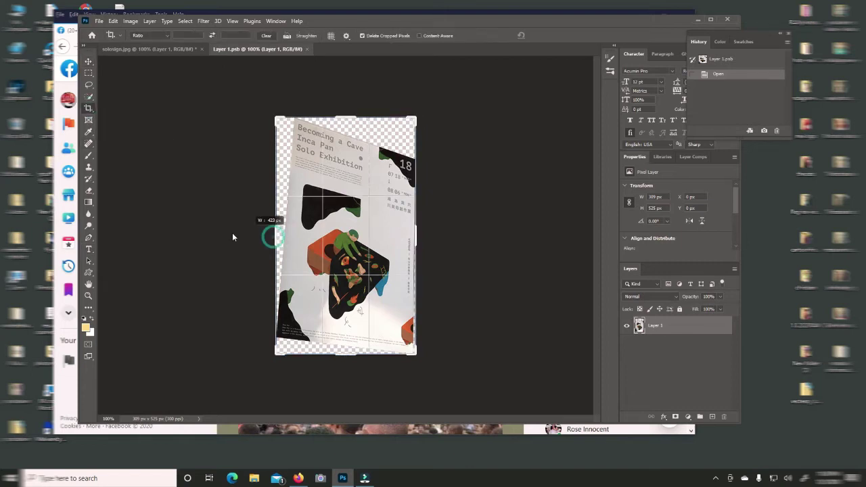
pyautogui.moveTo(272, 236); pyautogui.dragTo(232, 232)
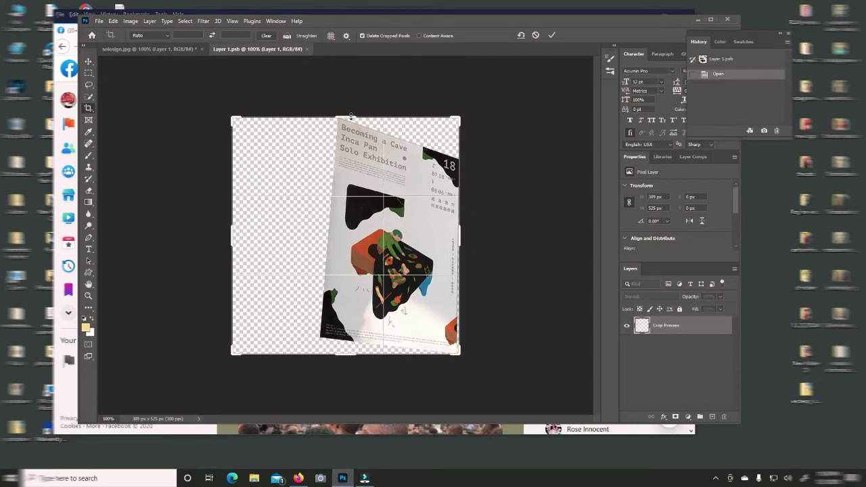
pyautogui.moveTo(340, 81); pyautogui.dragTo(341, 48)
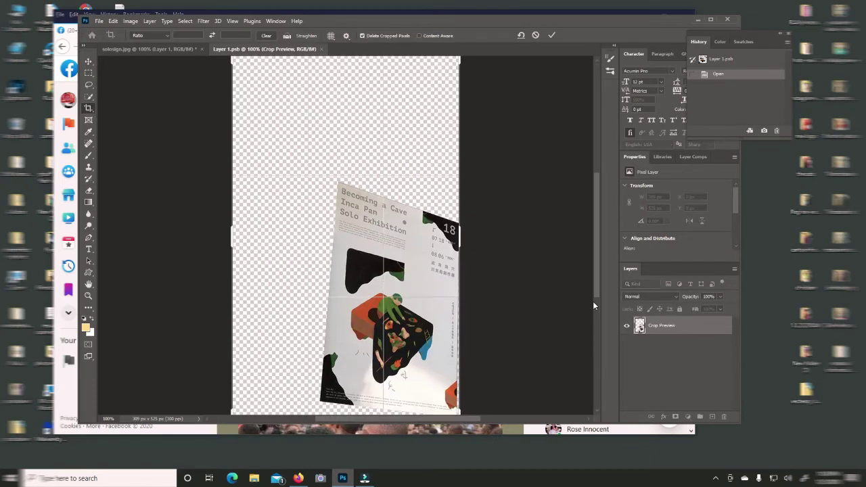
pyautogui.click(595, 305)
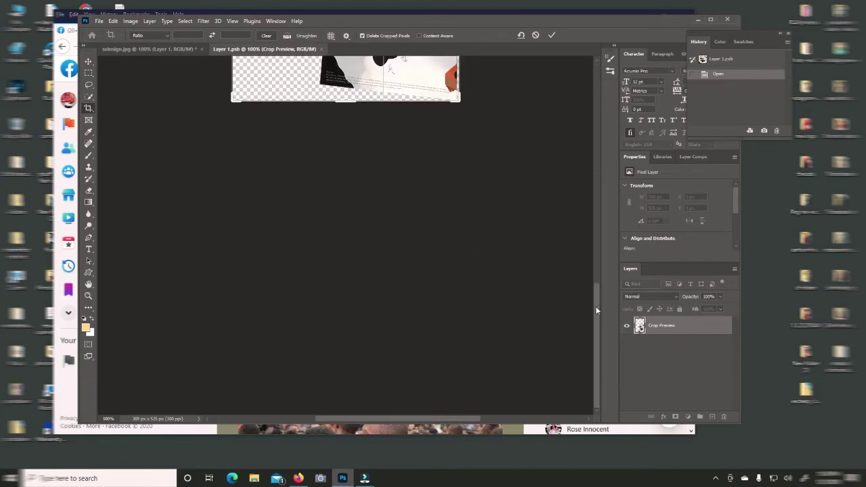
pyautogui.click(596, 270)
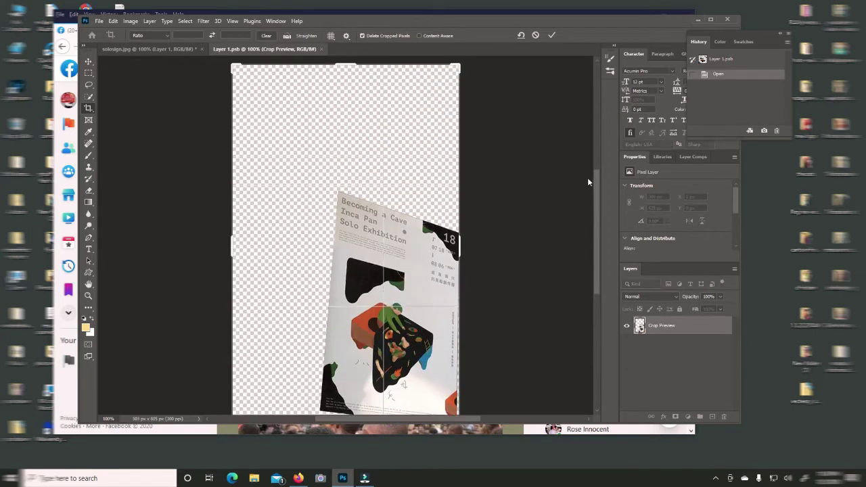
pyautogui.scroll(1, 587, 177)
pyautogui.moveTo(463, 256); pyautogui.dragTo(512, 316)
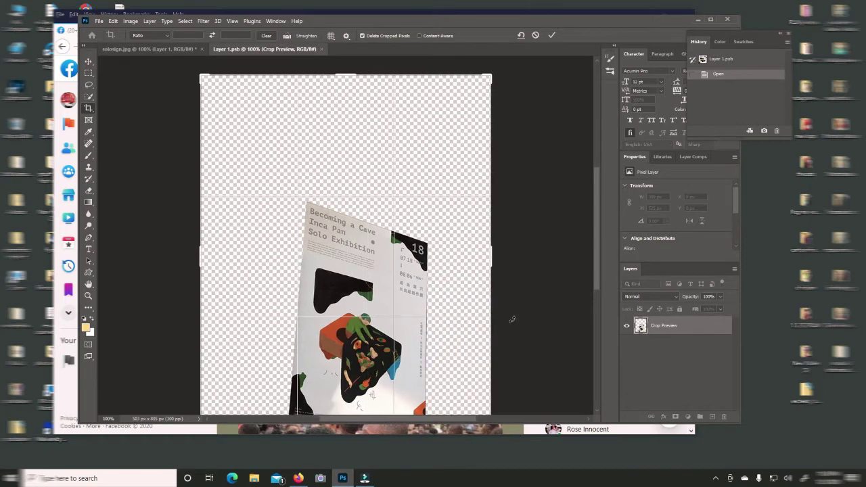
pyautogui.press('Return')
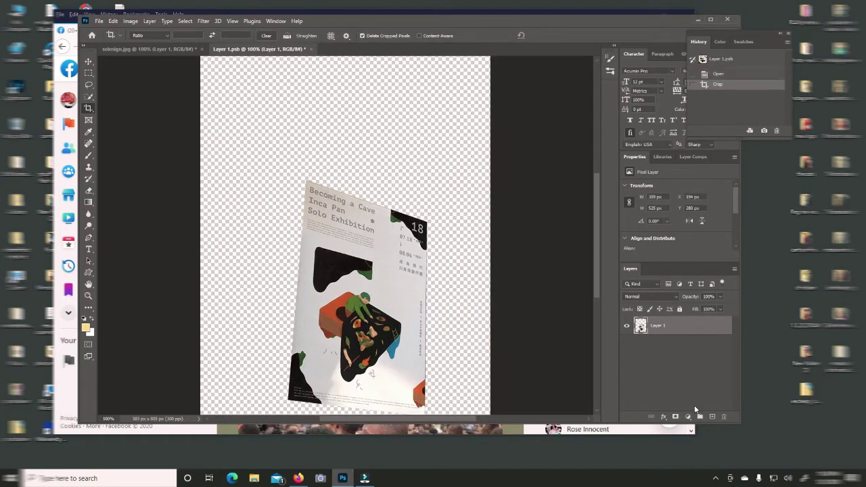
pyautogui.click(712, 416)
# - Delete Layer 1 and crop-extend the canvas taller to 643 × 991 px
pyautogui.moveTo(668, 366); pyautogui.dragTo(723, 416)
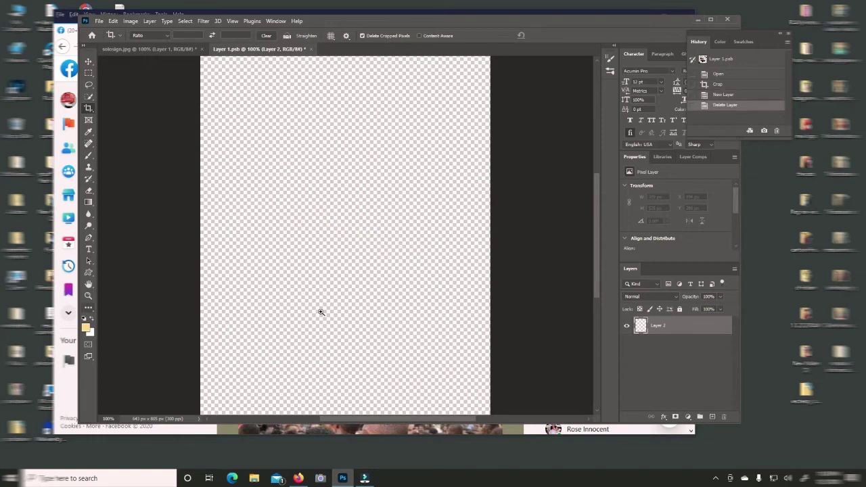
pyautogui.press('z')
pyautogui.click(343, 313)
pyautogui.keyDown('alt'); pyautogui.click(340, 311); pyautogui.keyUp('alt')
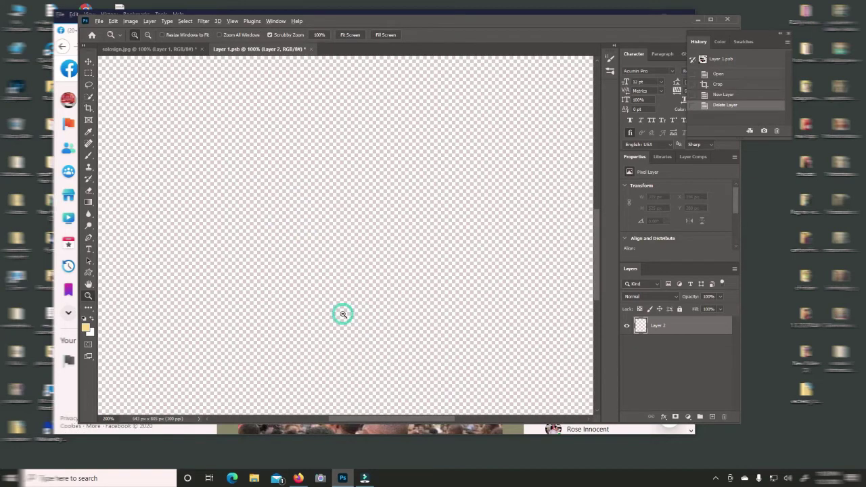
pyautogui.keyDown('alt'); pyautogui.click(392, 268); pyautogui.keyUp('alt')
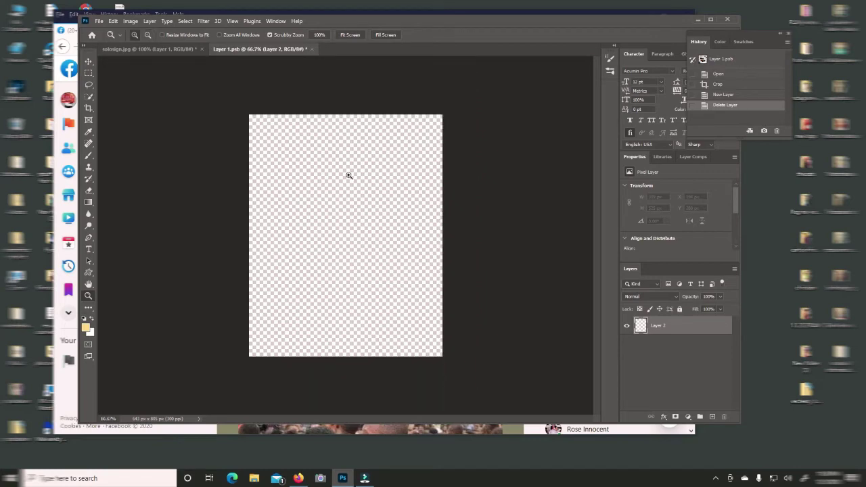
pyautogui.click(88, 108)
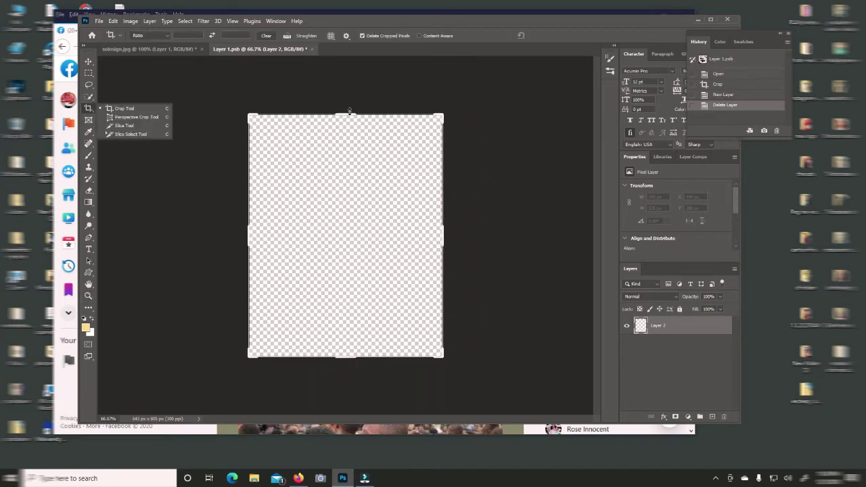
pyautogui.moveTo(349, 112); pyautogui.dragTo(354, 104)
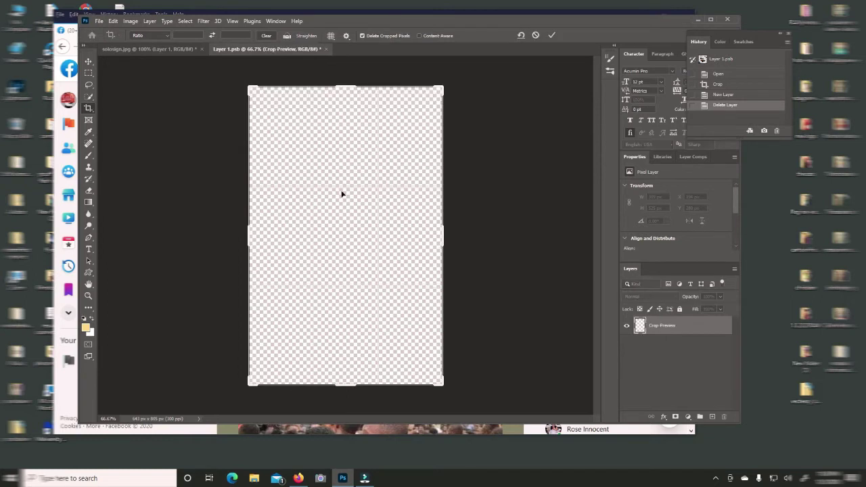
pyautogui.press('Return')
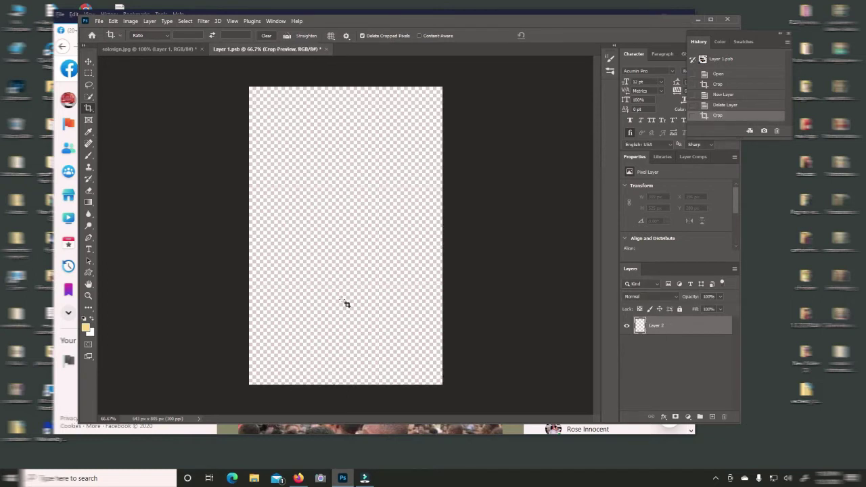
# - Fill Layer 2 with the grey foreground colour #706f6e
pyautogui.click(86, 328)
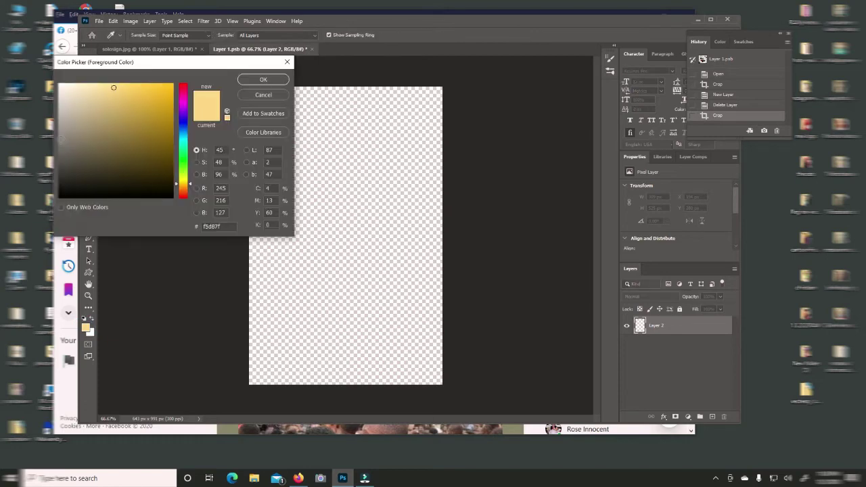
pyautogui.click(244, 100)
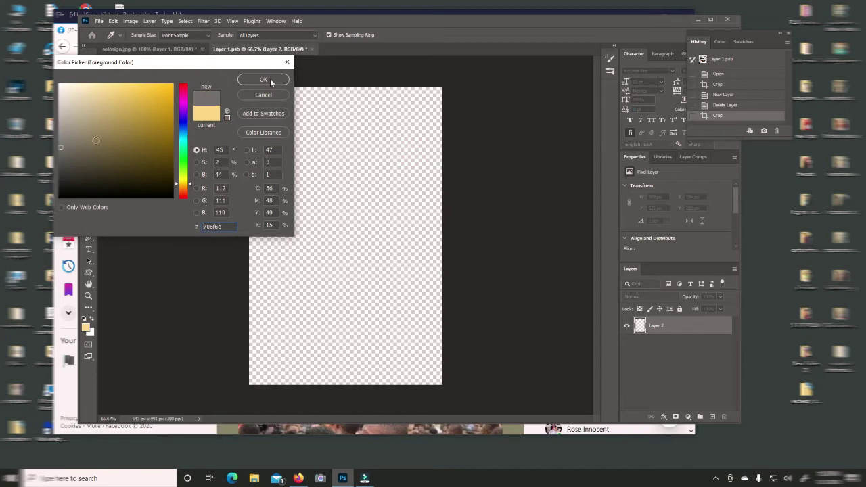
pyautogui.click(269, 80)
pyautogui.press('c')
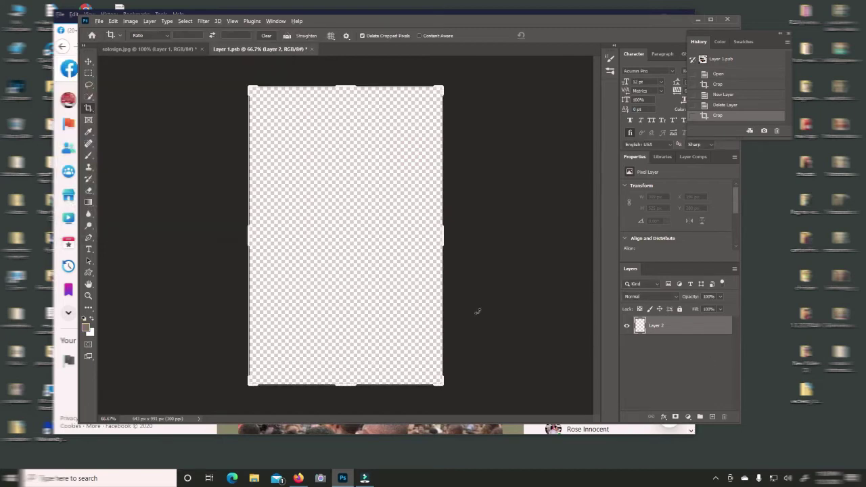
pyautogui.hotkey('alt', 'BackSpace')
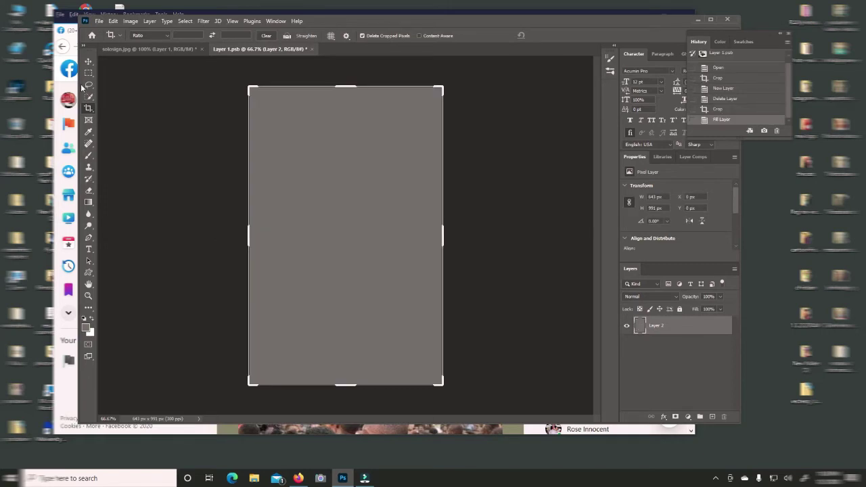
pyautogui.press('v')
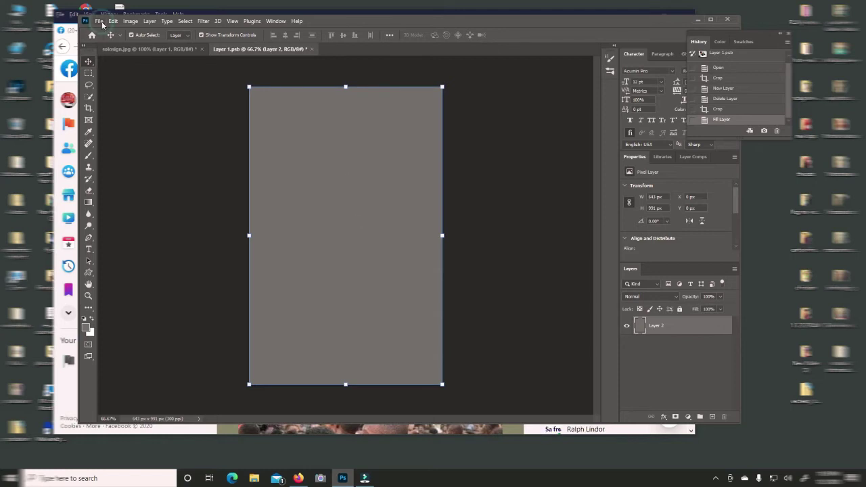
# - Save the Layer 1.psb smart object and return to the solosign.jpg document
pyautogui.hotkey('alt', 'f')
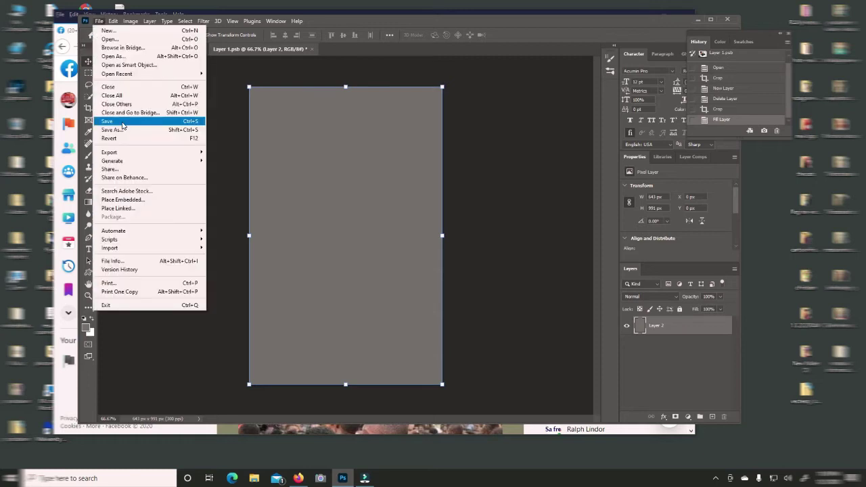
pyautogui.click(108, 121)
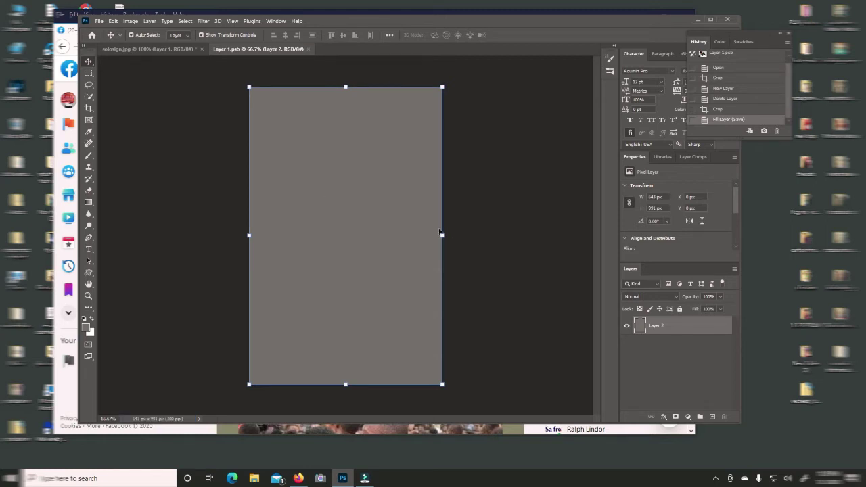
pyautogui.click(153, 49)
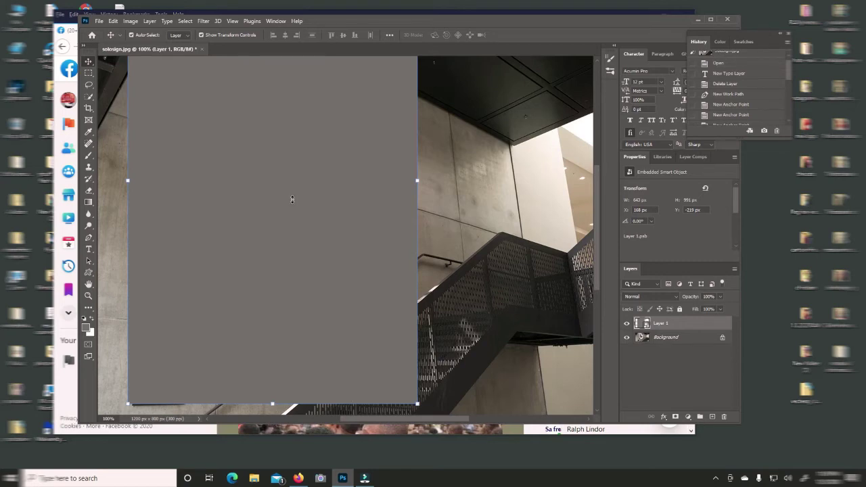
# - Shrink and stretch the grey placeholder, then move it down onto the wall above the stairs
pyautogui.hotkey('ctrl', 't')
pyautogui.moveTo(293, 200); pyautogui.dragTo(319, 112)
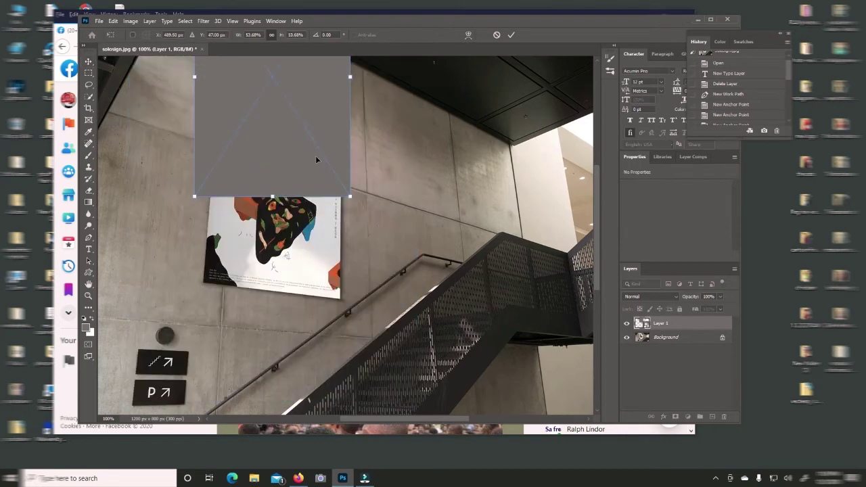
pyautogui.moveTo(315, 156)
pyautogui.mouseDown()
pyautogui.moveTo(318, 213)
pyautogui.moveTo(272, 152)
pyautogui.mouseUp()
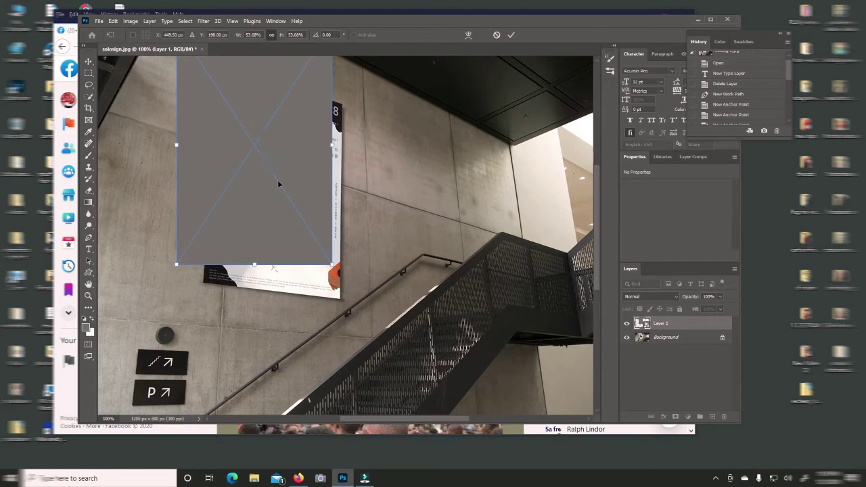
pyautogui.moveTo(278, 183); pyautogui.dragTo(295, 248)
# - Distort the placeholder's four corners to match the wall's perspective and commit the transform
pyautogui.moveTo(194, 93); pyautogui.dragTo(221, 64)
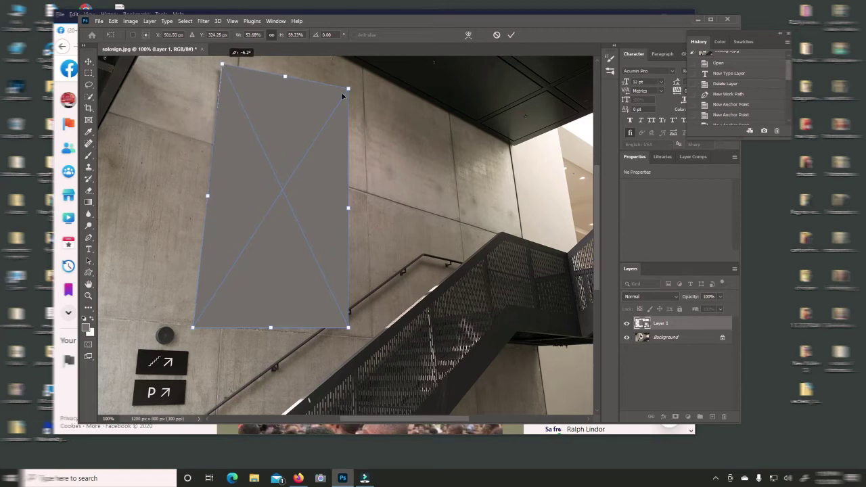
pyautogui.moveTo(349, 328)
pyautogui.mouseDown()
pyautogui.moveTo(341, 251)
pyautogui.moveTo(340, 302)
pyautogui.moveTo(357, 265)
pyautogui.moveTo(342, 301)
pyautogui.mouseUp()
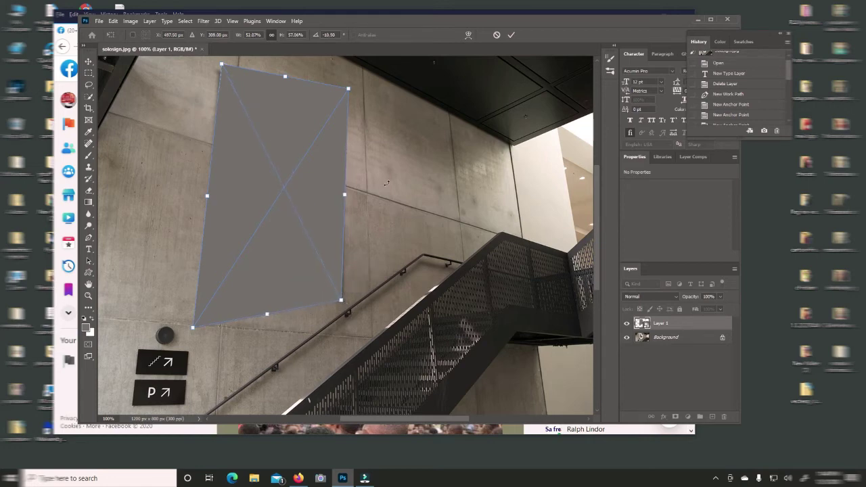
pyautogui.moveTo(348, 89)
pyautogui.mouseDown()
pyautogui.moveTo(333, 96)
pyautogui.moveTo(343, 105)
pyautogui.mouseUp()
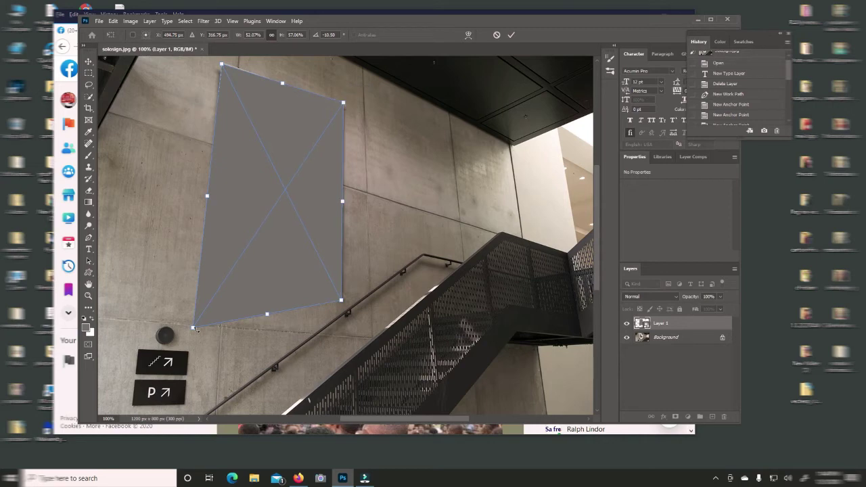
pyautogui.moveTo(193, 328)
pyautogui.mouseDown()
pyautogui.moveTo(209, 271)
pyautogui.moveTo(203, 283)
pyautogui.mouseUp()
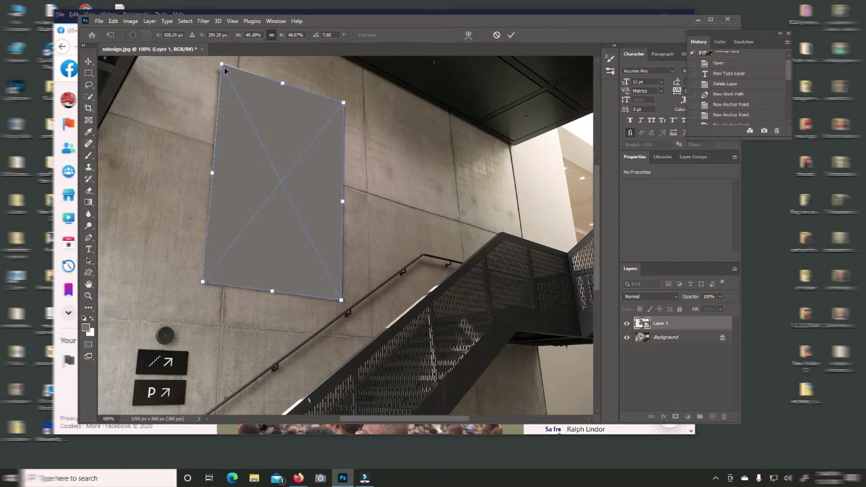
pyautogui.press('Return')
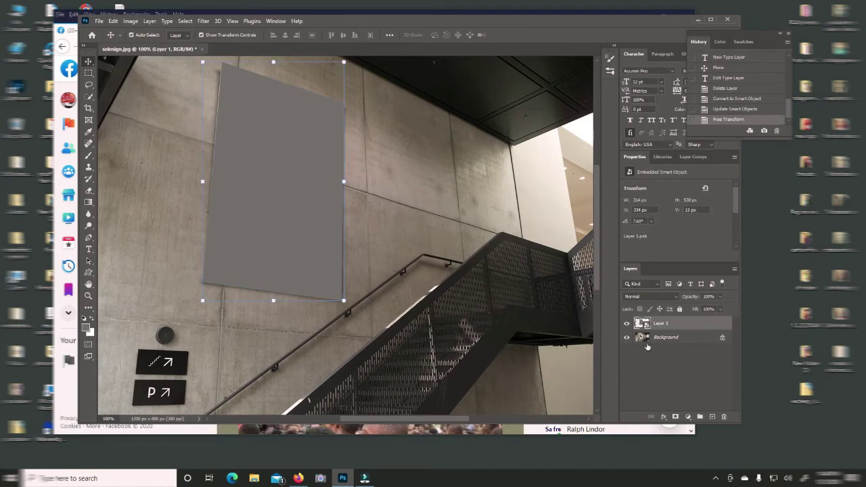
# - Add a Curves 1 adjustment with a slightly lowered midtone point, clipped to Layer 1
pyautogui.click(688, 418)
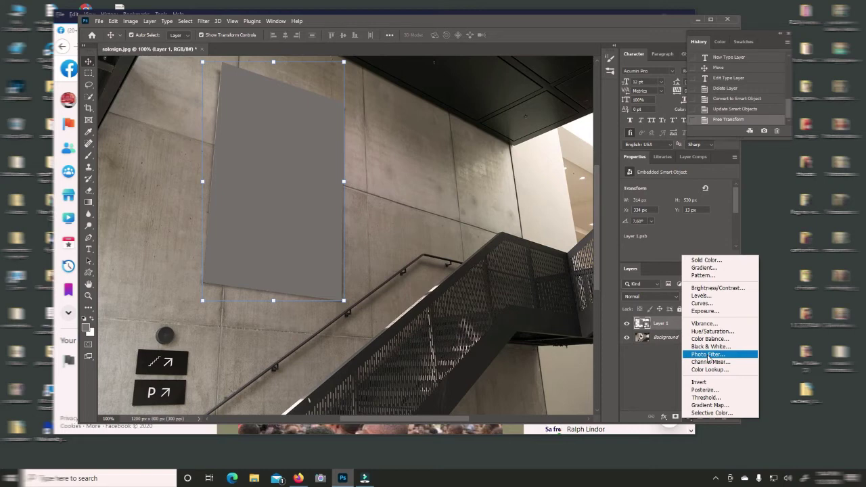
pyautogui.click(701, 303)
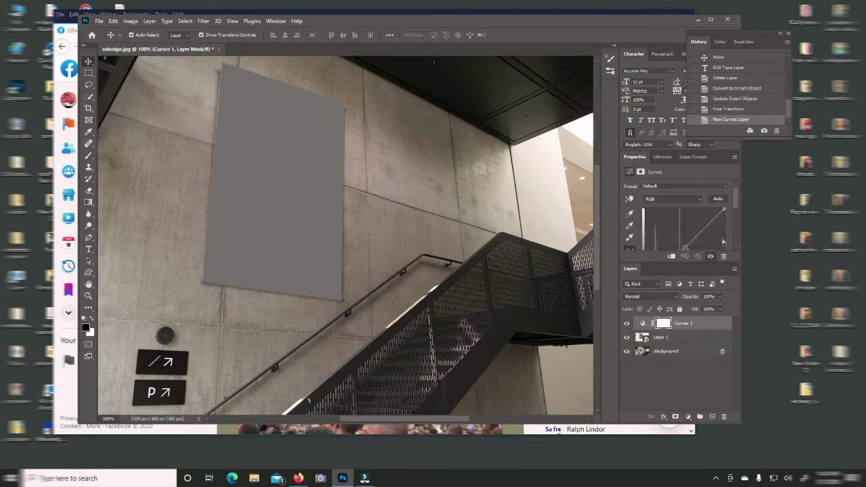
pyautogui.moveTo(733, 201); pyautogui.dragTo(734, 226)
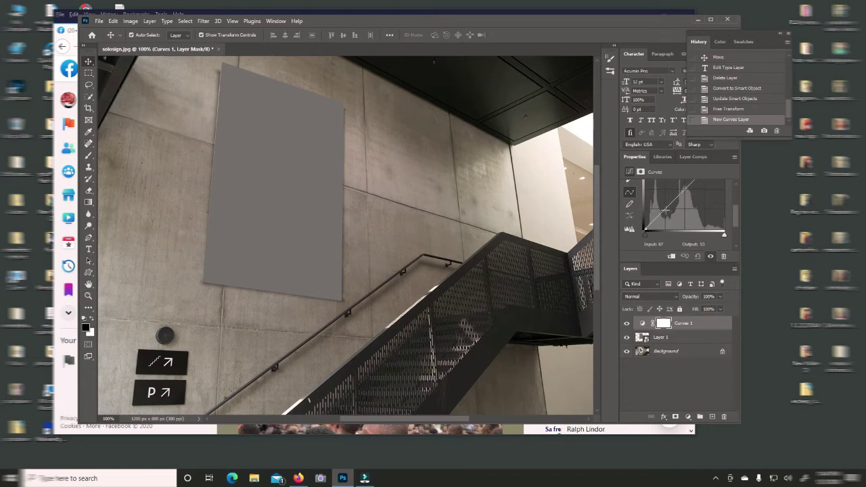
pyautogui.moveTo(665, 213); pyautogui.dragTo(665, 213)
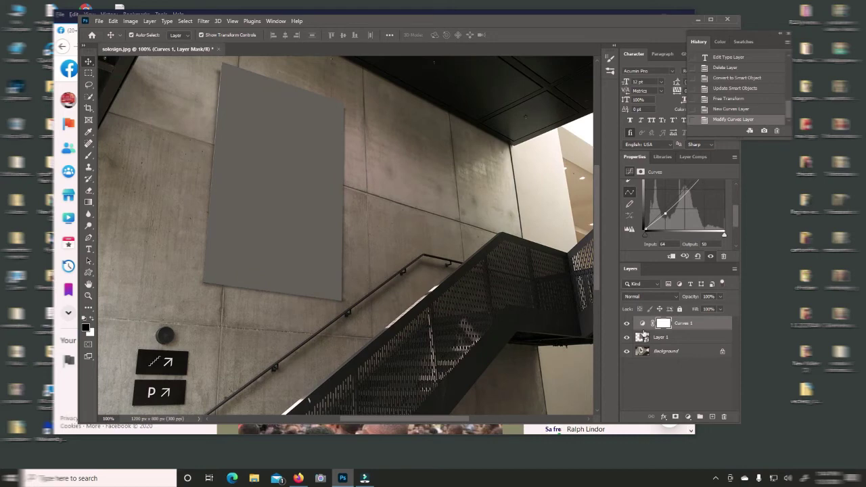
pyautogui.keyDown('alt'); pyautogui.click(644, 330); pyautogui.keyUp('alt')
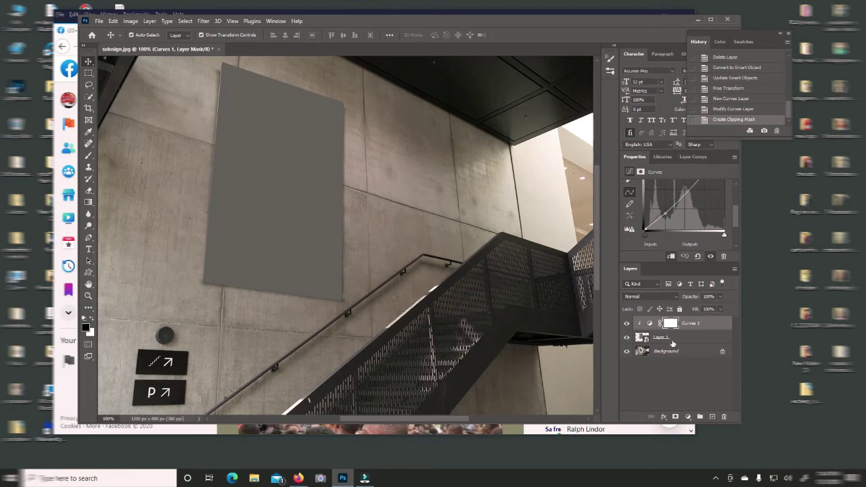
# - Add a white-filled Layer 2, delete it, then load Layer 1's poster outline as a selection
pyautogui.click(712, 417)
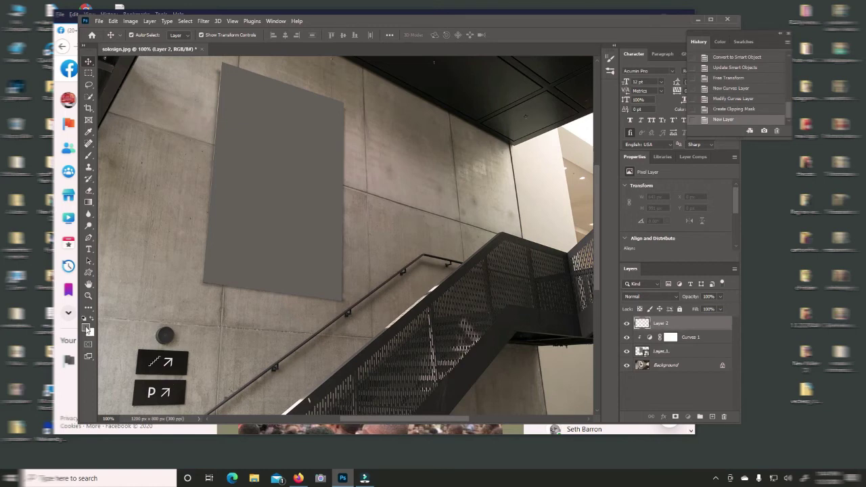
pyautogui.press('x')
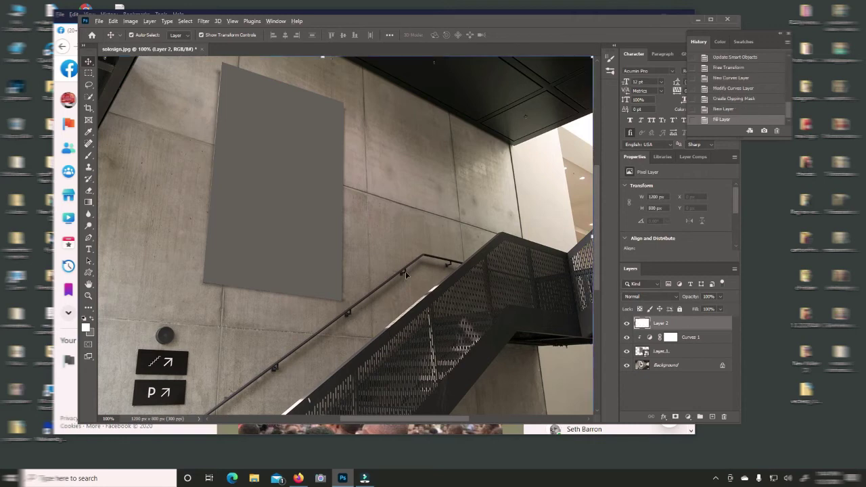
pyautogui.hotkey('alt', 'BackSpace')
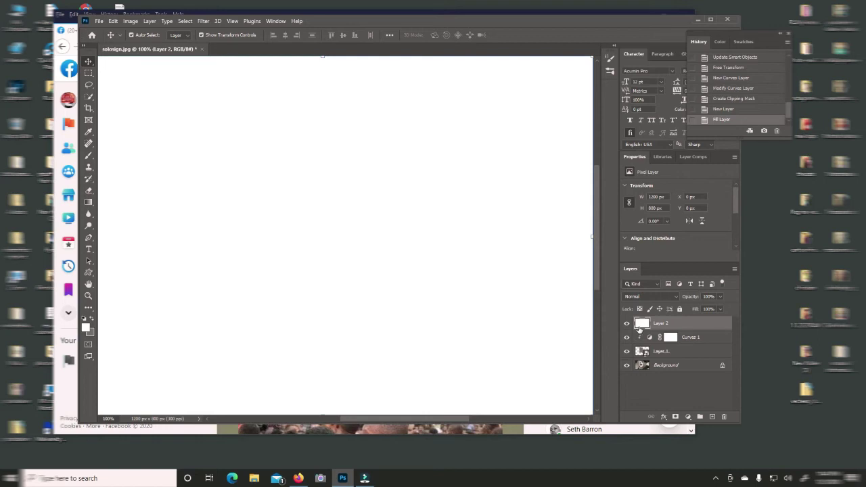
pyautogui.moveTo(676, 324); pyautogui.dragTo(723, 416)
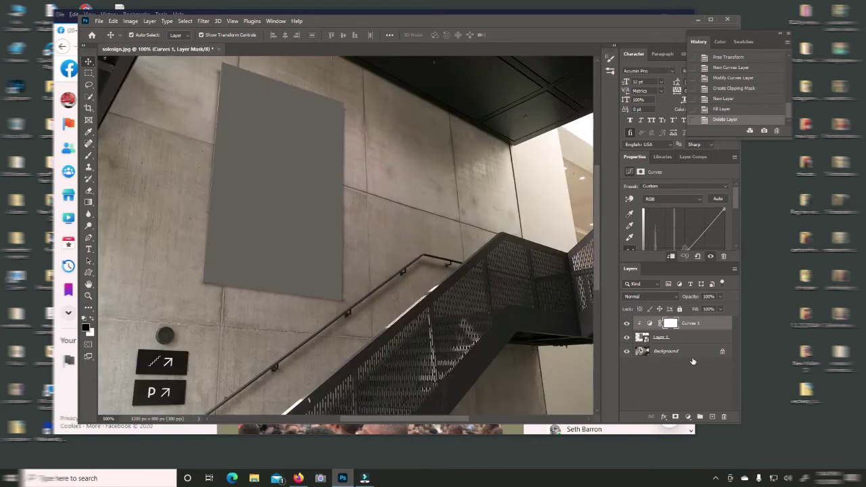
pyautogui.keyDown('ctrl'); pyautogui.click(641, 338); pyautogui.keyUp('ctrl')
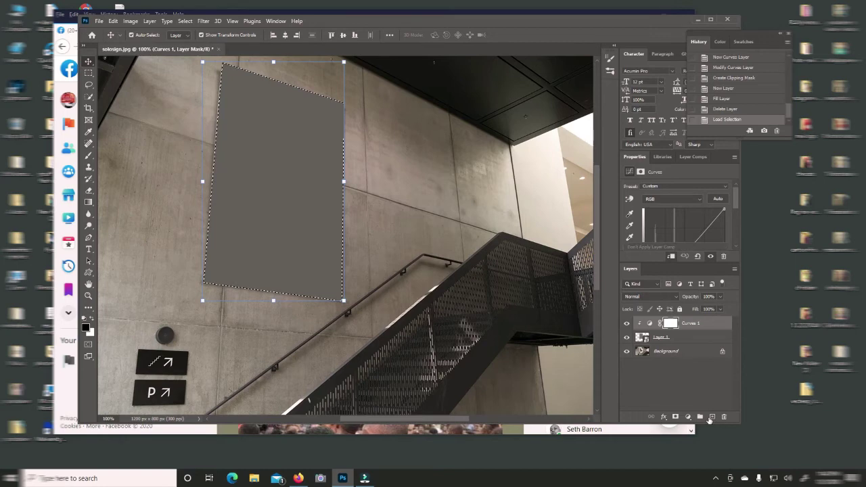
# - Fill a new Layer 2 with white inside the poster selection, set 60% opacity, and deselect
pyautogui.click(710, 417)
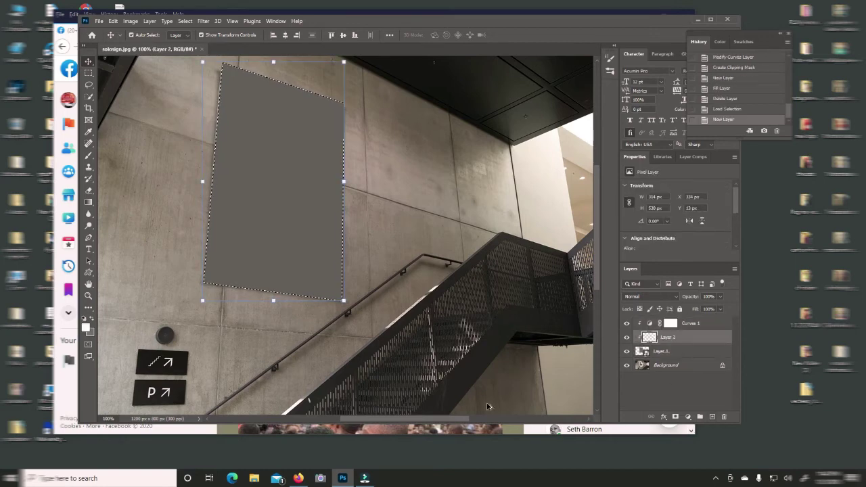
pyautogui.hotkey('alt', 'BackSpace')
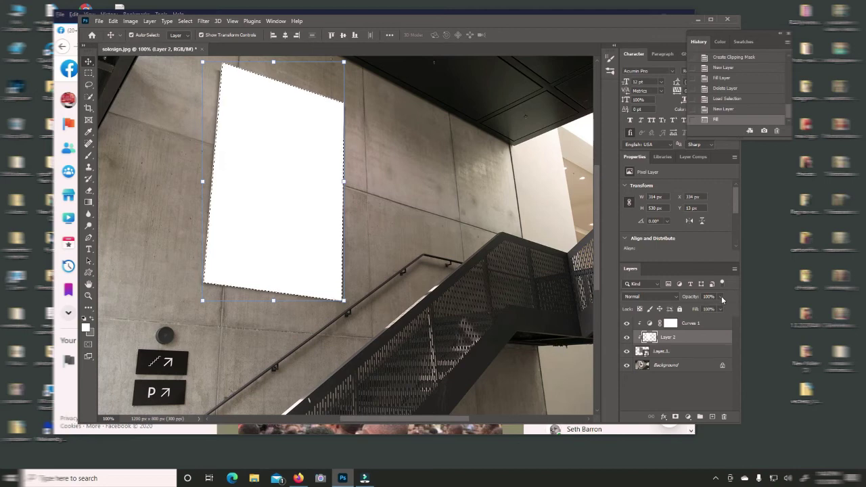
pyautogui.click(721, 297)
pyautogui.moveTo(721, 308); pyautogui.dragTo(708, 308)
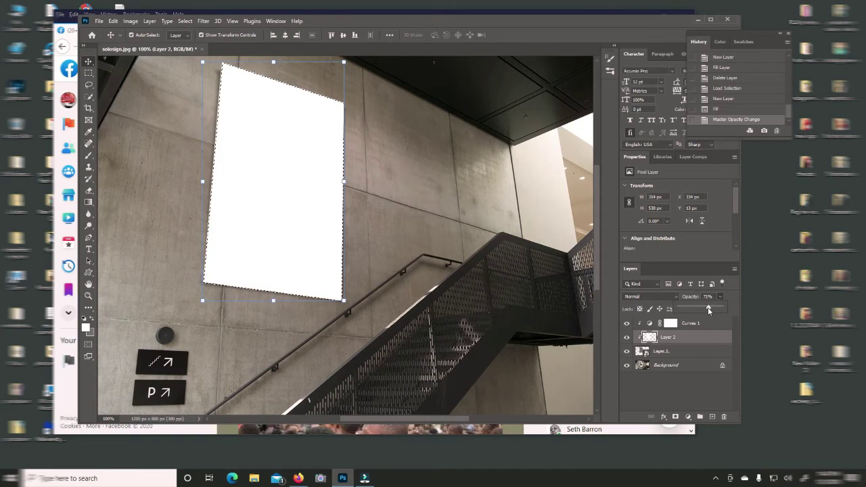
pyautogui.click(719, 296)
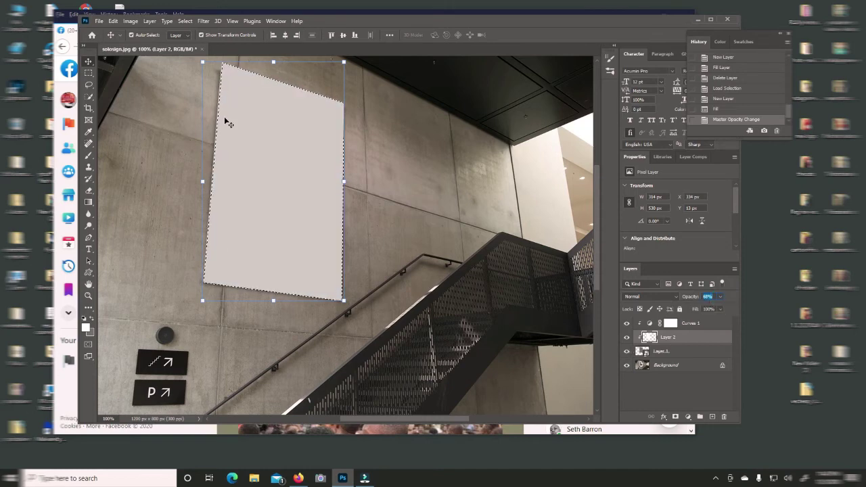
pyautogui.click(185, 21)
pyautogui.click(199, 44)
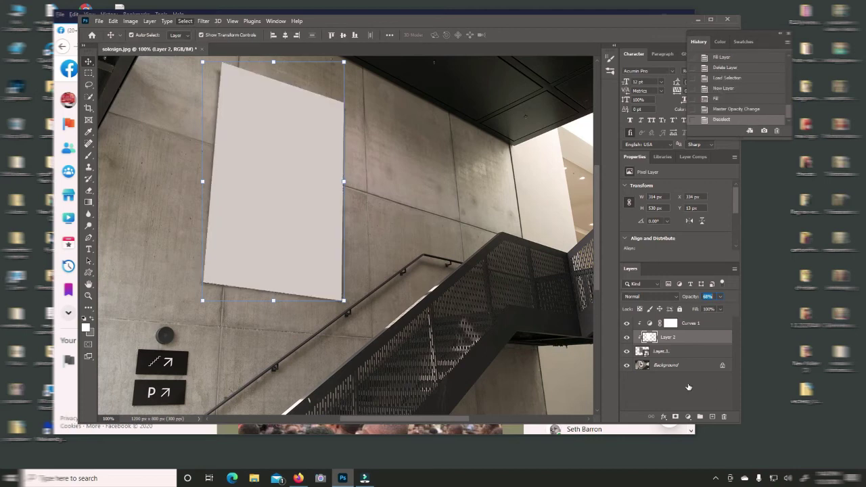
pyautogui.press('Return')
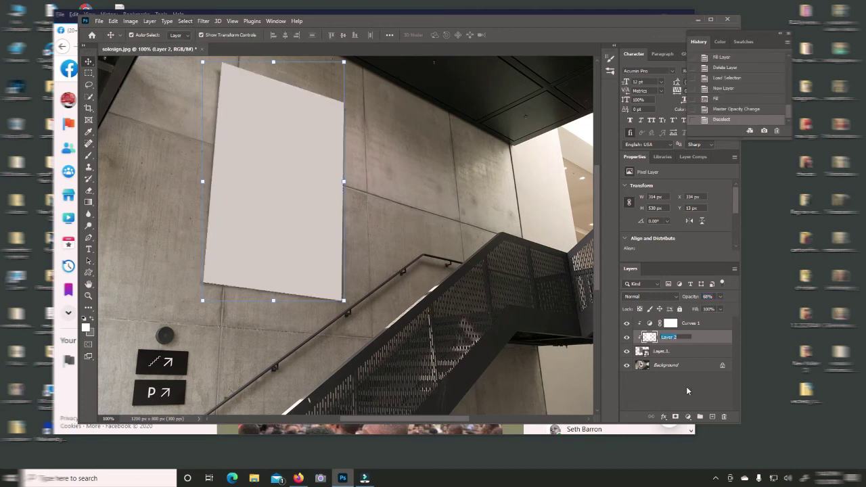
# - Rename Layer 2 to 'light' and give it a layer mask
pyautogui.write('light')
pyautogui.press('Return')
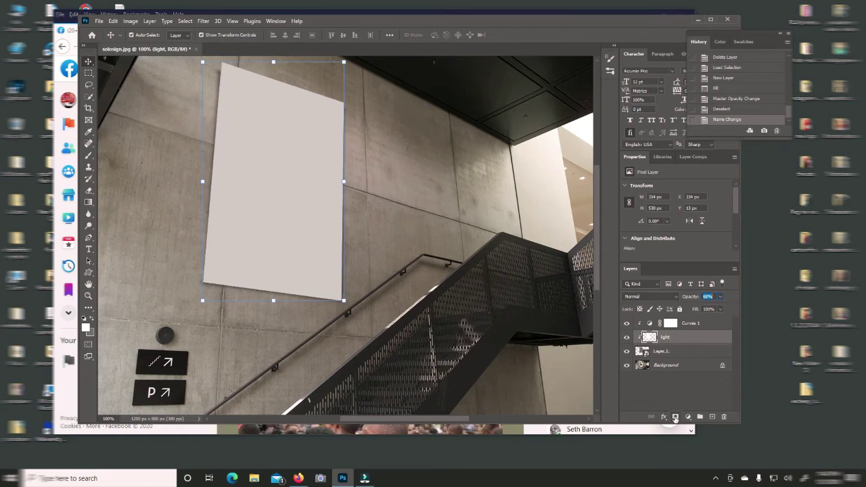
pyautogui.click(674, 418)
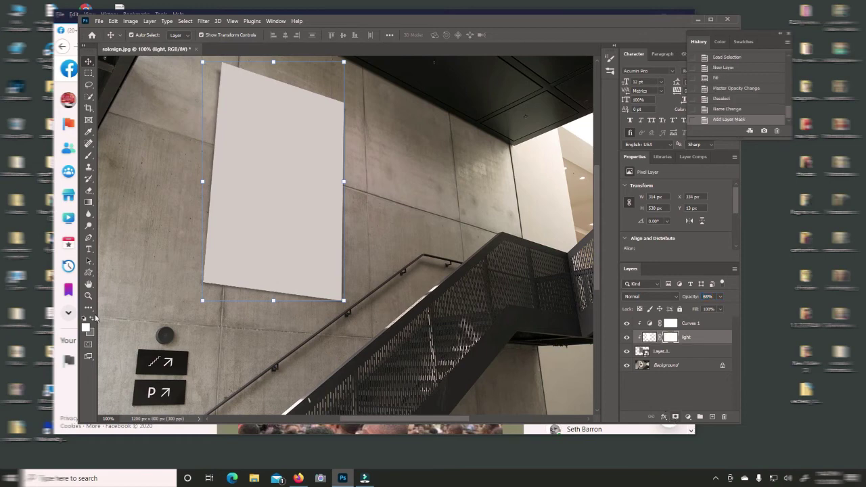
# - Fade the light layer's mask with a gradient across the sign, then select Layer 1's smart object
pyautogui.click(88, 203)
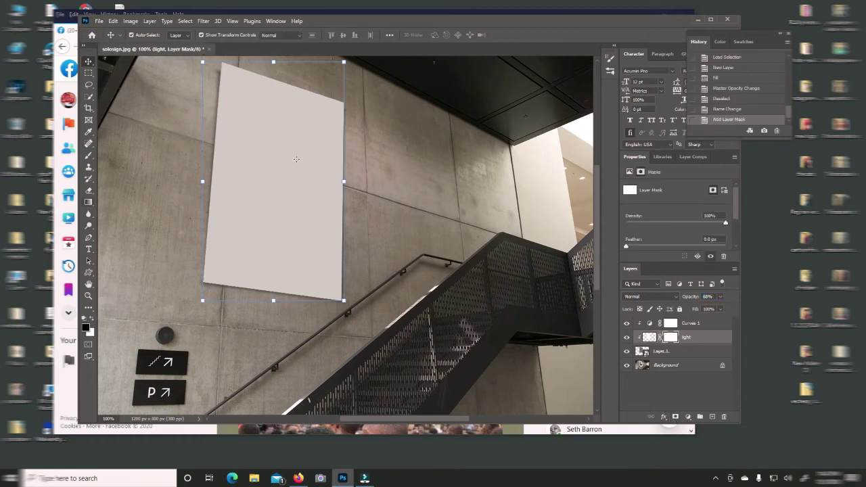
pyautogui.press('g')
pyautogui.moveTo(315, 71); pyautogui.dragTo(315, 146)
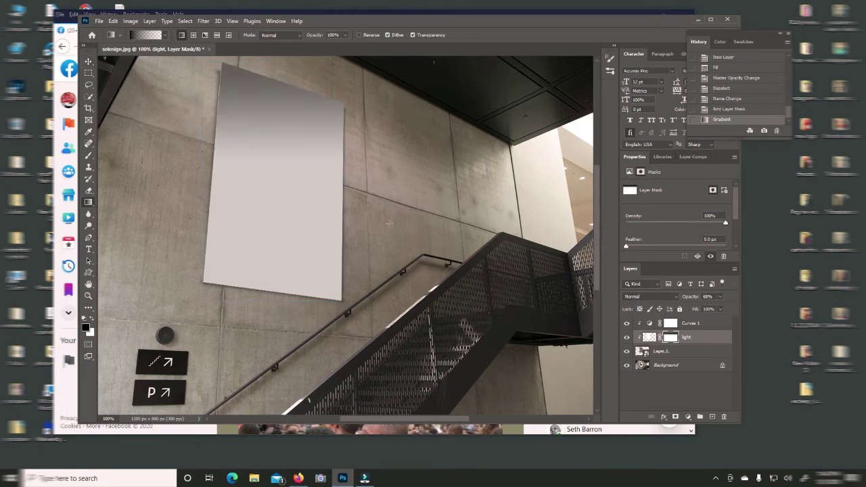
pyautogui.moveTo(253, 223); pyautogui.dragTo(389, 223)
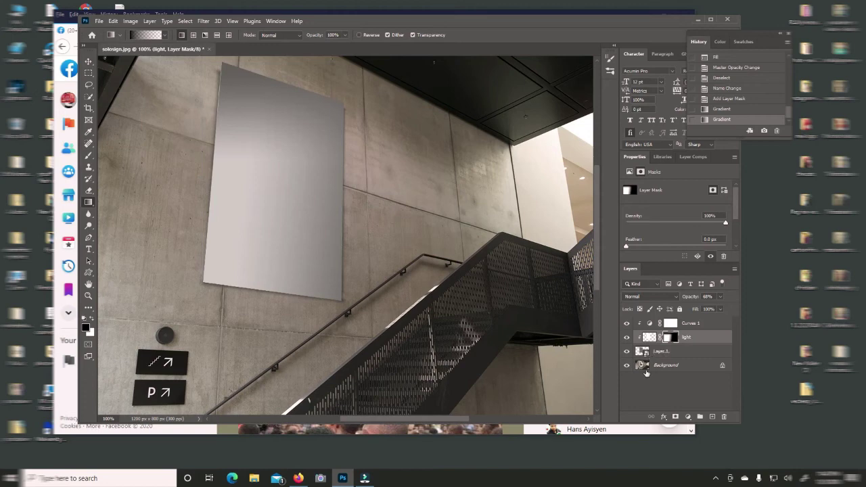
pyautogui.click(647, 353)
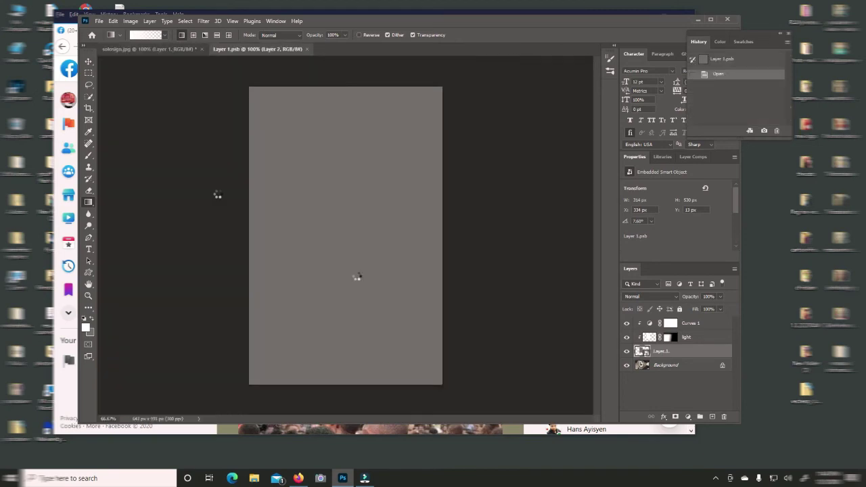
pyautogui.click(99, 22)
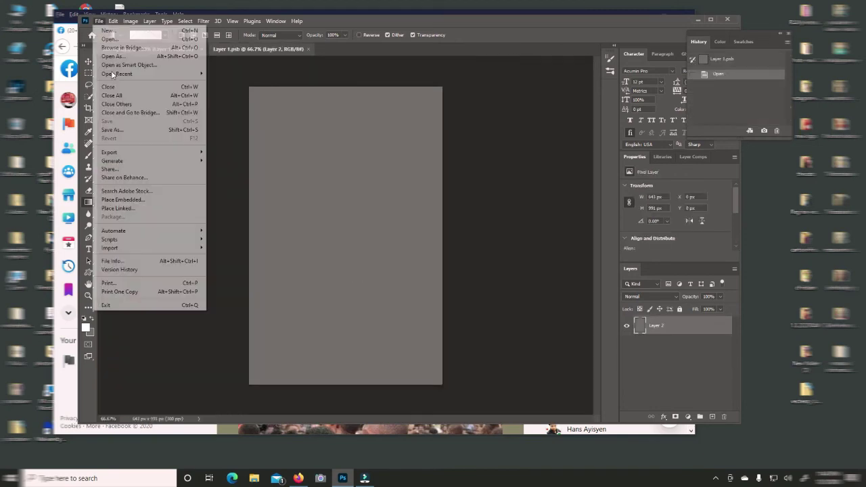
pyautogui.click(548, 307)
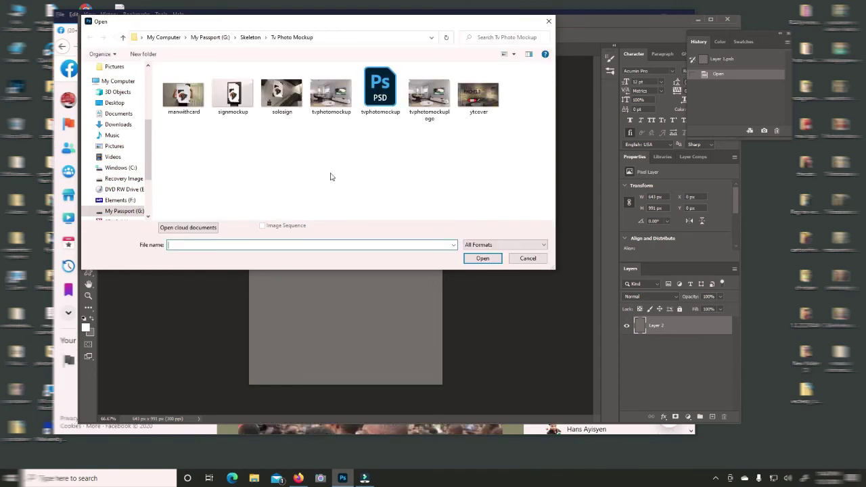
pyautogui.hotkey('alt', 'Up')
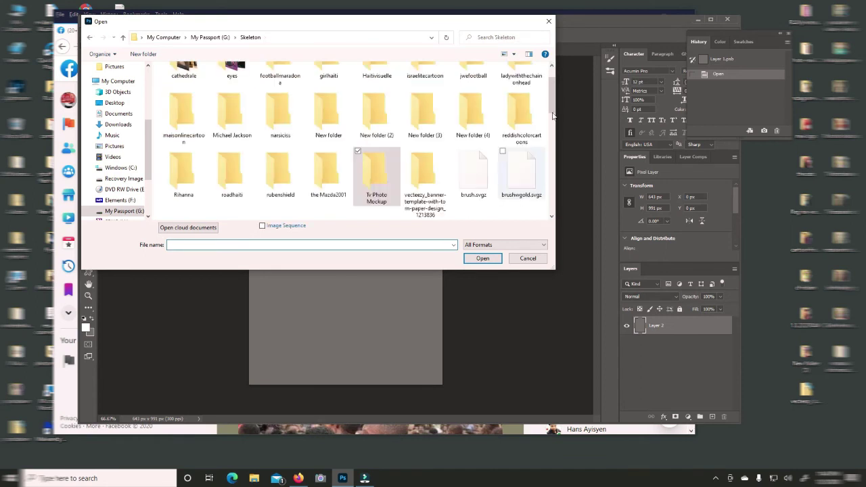
pyautogui.scroll(2, 551, 98)
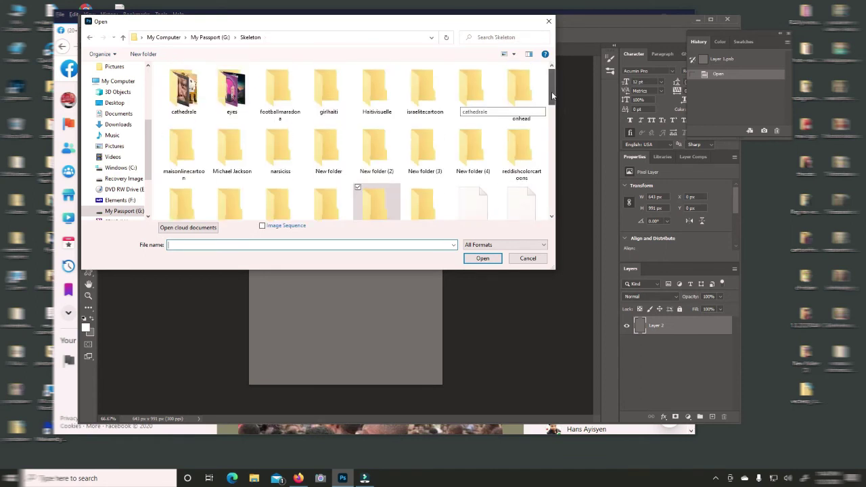
pyautogui.scroll(-1, 551, 95)
pyautogui.scroll(-1, 549, 135)
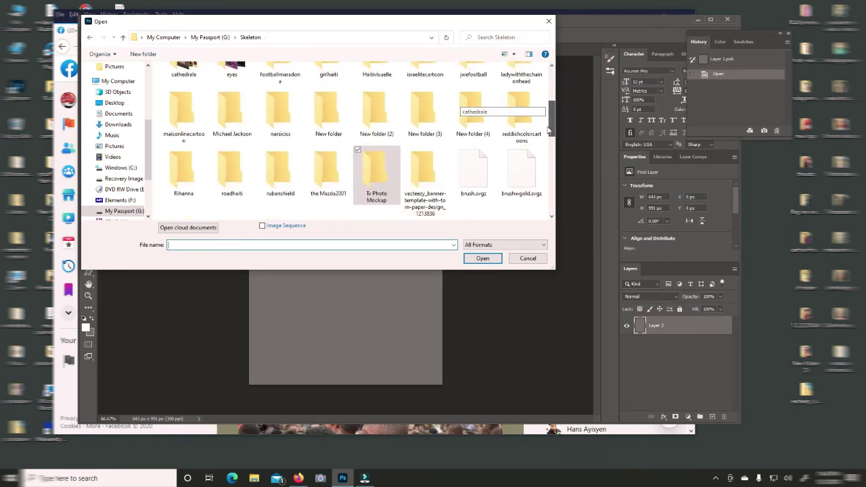
pyautogui.scroll(-3, 549, 139)
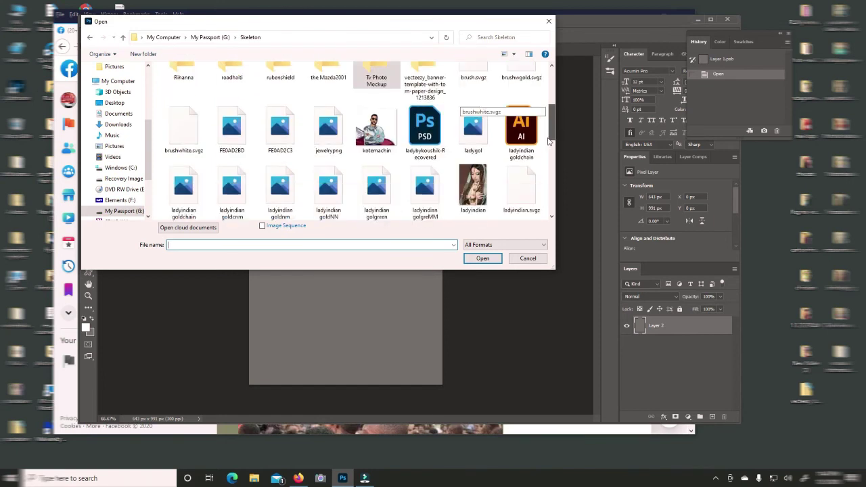
pyautogui.click(473, 179)
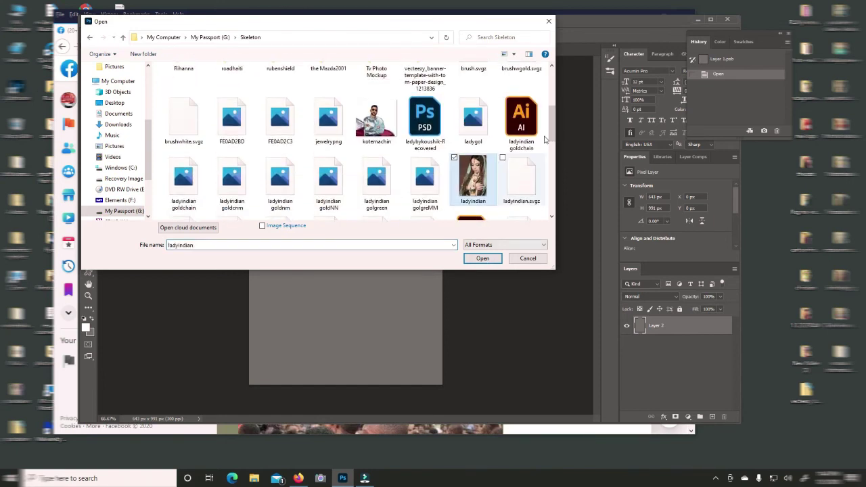
pyautogui.scroll(-1, 545, 139)
pyautogui.click(477, 262)
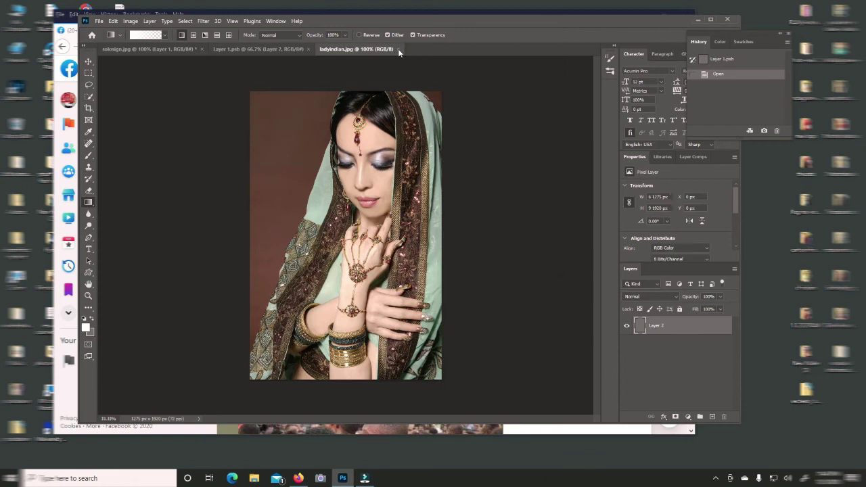
pyautogui.hotkey('ctrl', 'w')
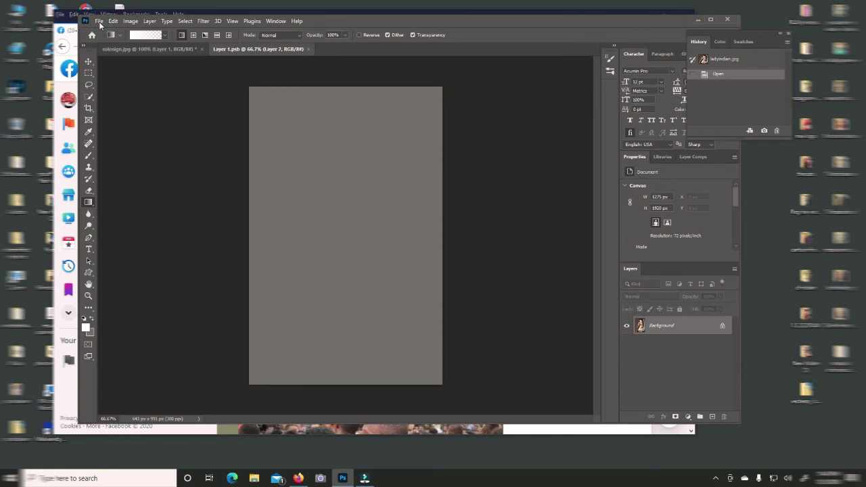
pyautogui.click(99, 21)
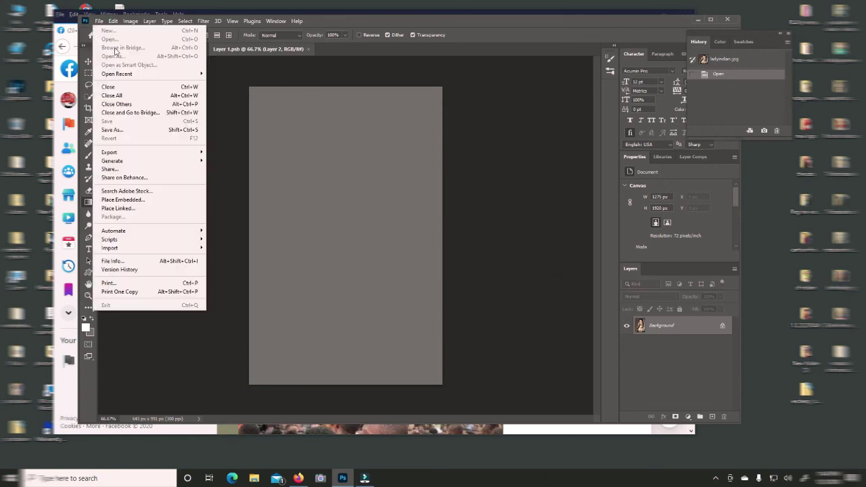
# - Open nolineruben.jpg from the Skeleton folder with File > Open
pyautogui.click(327, 19)
pyautogui.click(99, 21)
pyautogui.click(528, 336)
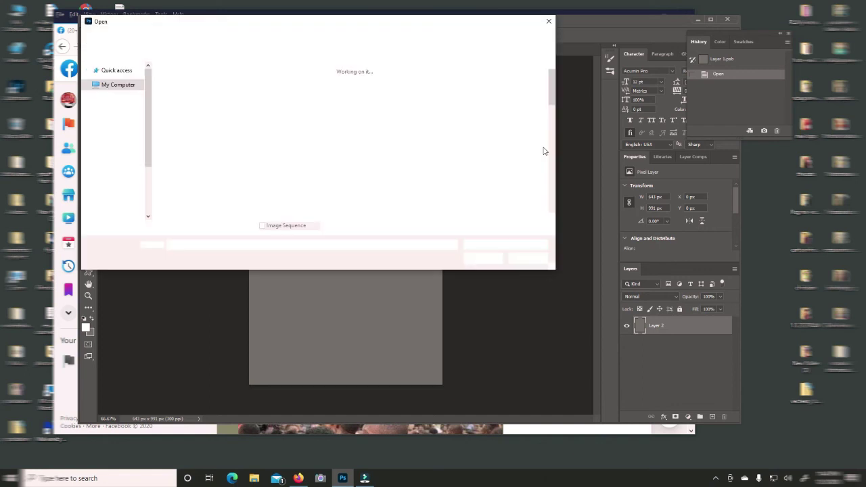
pyautogui.scroll(-1, 554, 138)
pyautogui.moveTo(555, 136); pyautogui.dragTo(553, 151)
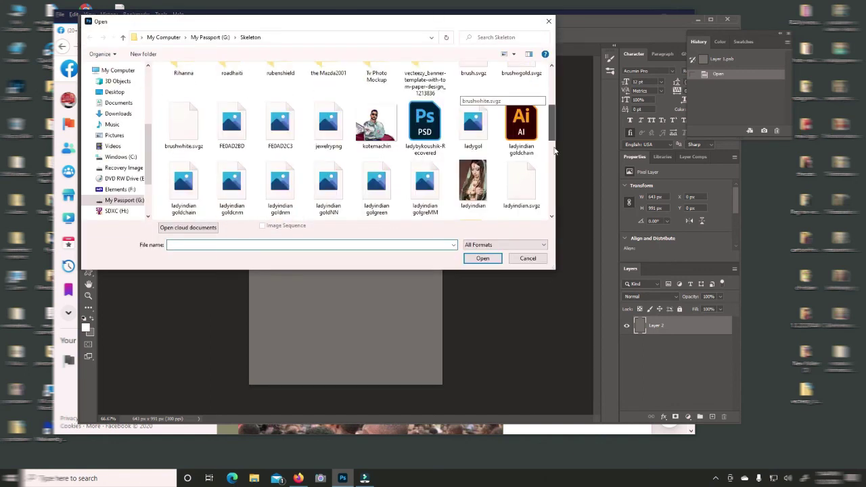
pyautogui.scroll(-1, 553, 151)
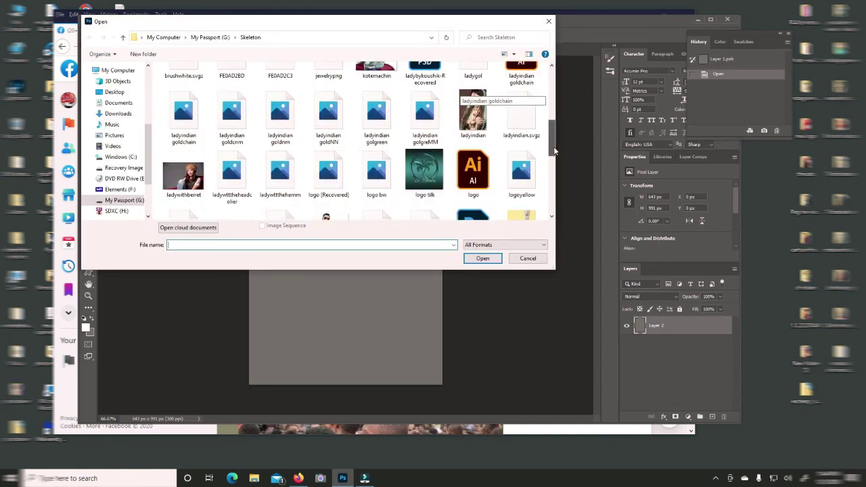
pyautogui.scroll(-2, 553, 150)
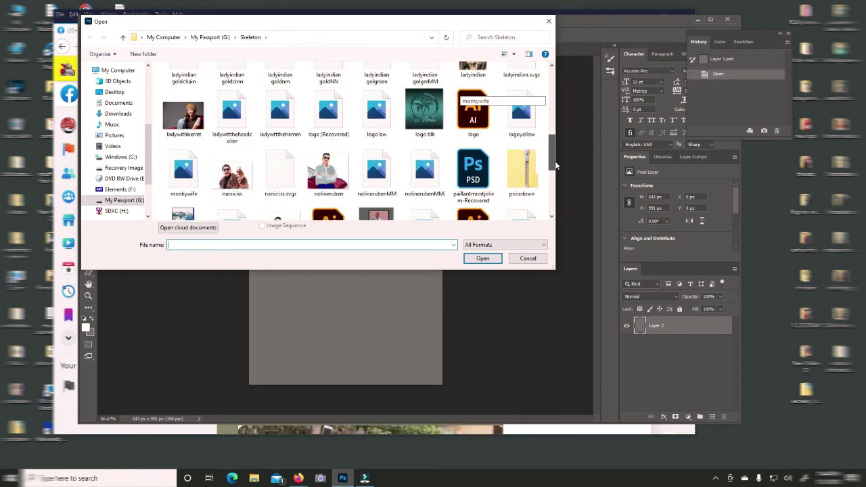
pyautogui.moveTo(554, 165); pyautogui.dragTo(554, 174)
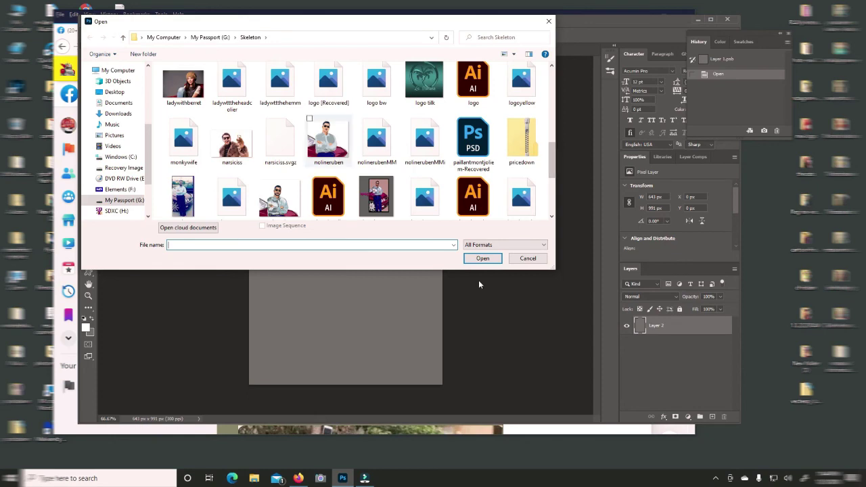
pyautogui.click(328, 140)
pyautogui.press('Return')
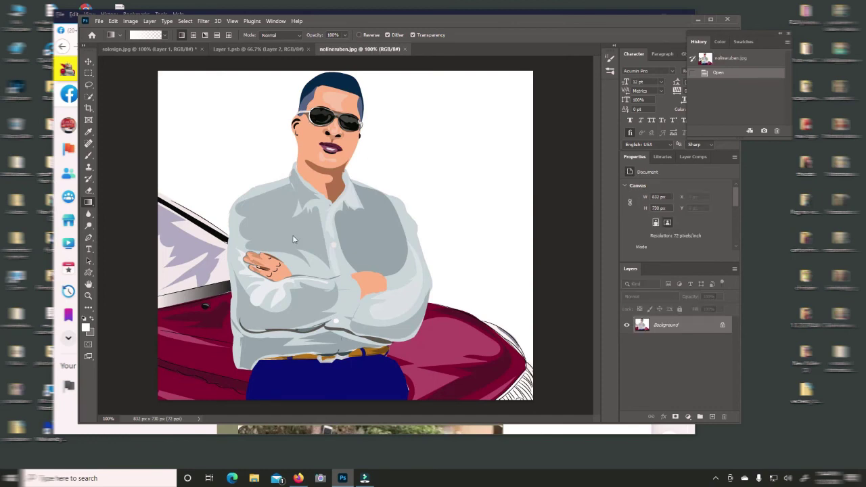
# - Copy the nolineruben portrait into Layer 1.psb as Layer 3, close its window, and move it up-left
pyautogui.moveTo(358, 48); pyautogui.dragTo(171, 309)
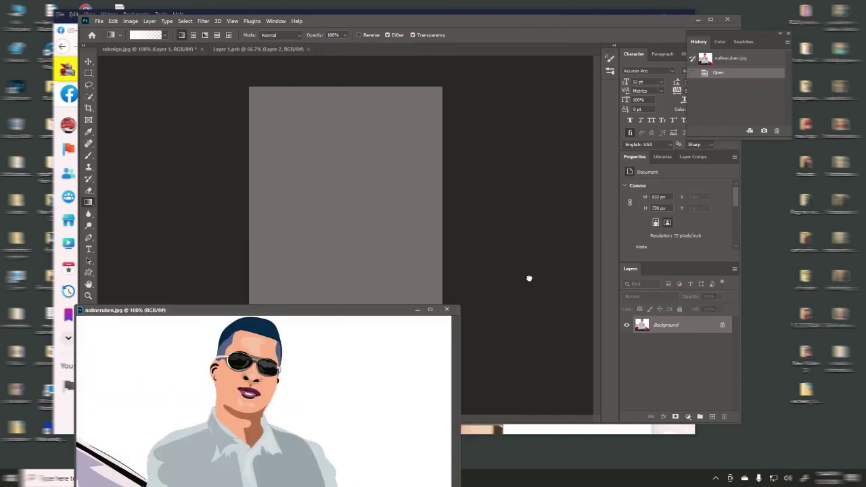
pyautogui.moveTo(528, 278)
pyautogui.mouseDown()
pyautogui.moveTo(424, 303)
pyautogui.moveTo(448, 320)
pyautogui.mouseUp()
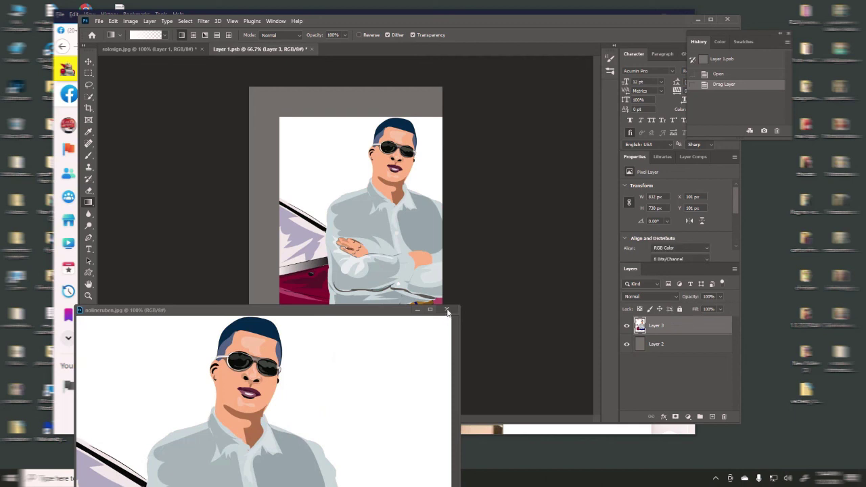
pyautogui.click(446, 311)
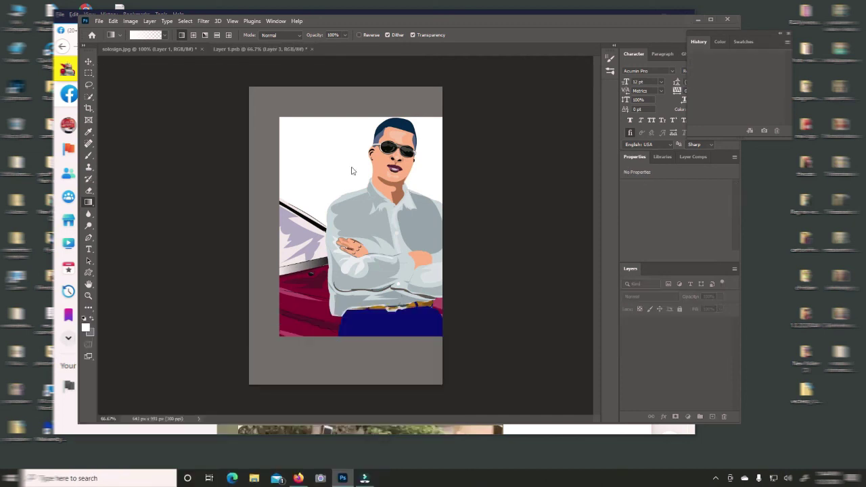
pyautogui.moveTo(339, 128); pyautogui.dragTo(297, 90)
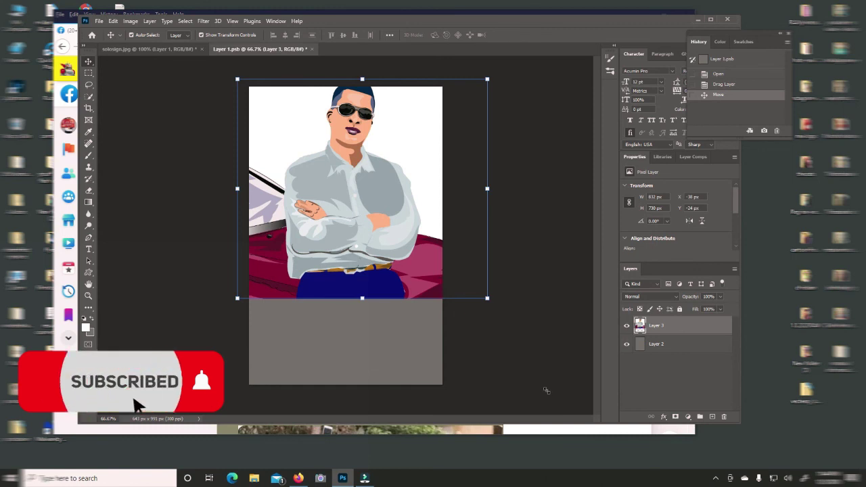
# - Free Transform the portrait up to about 139.85% so it covers the grey canvas's full height
pyautogui.hotkey('ctrl', 't')
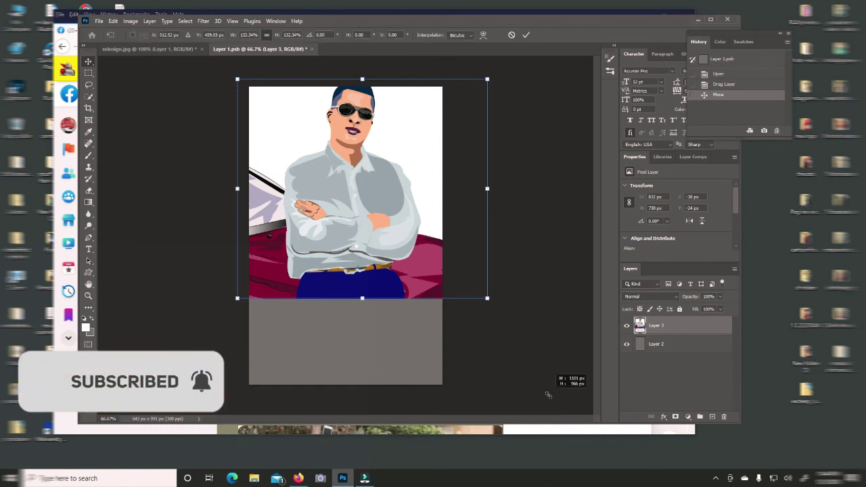
pyautogui.moveTo(547, 395); pyautogui.dragTo(568, 422)
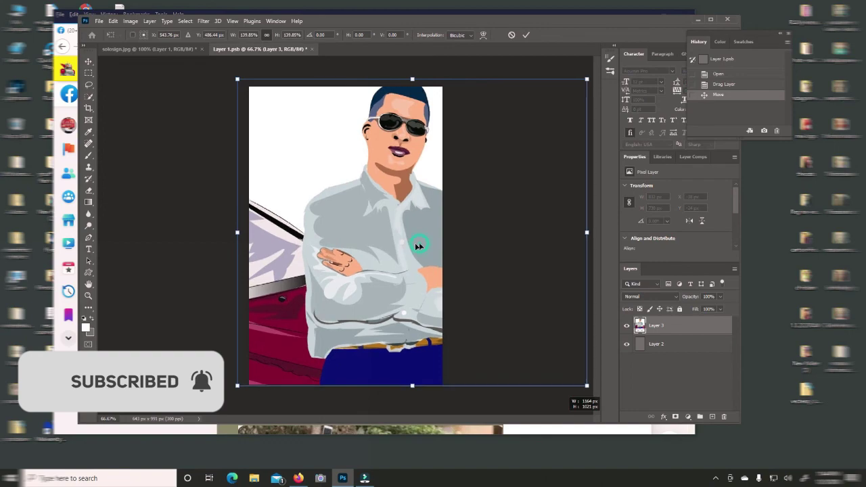